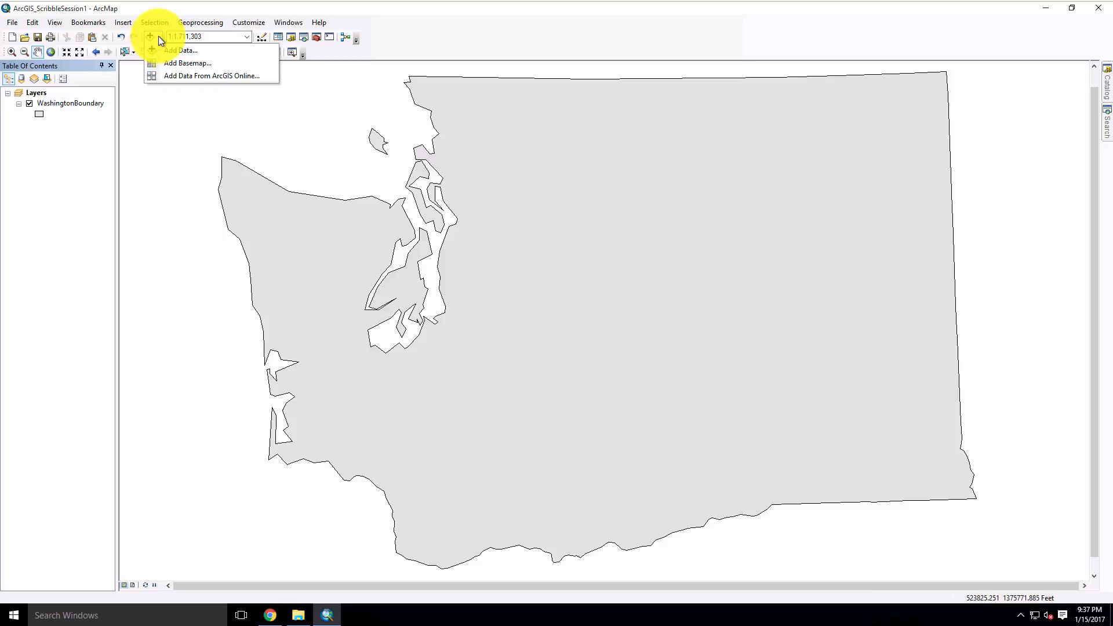
# Zoom the map to the full extent of the WashingtonBoundary layer.
pyautogui.click(1108, 91)
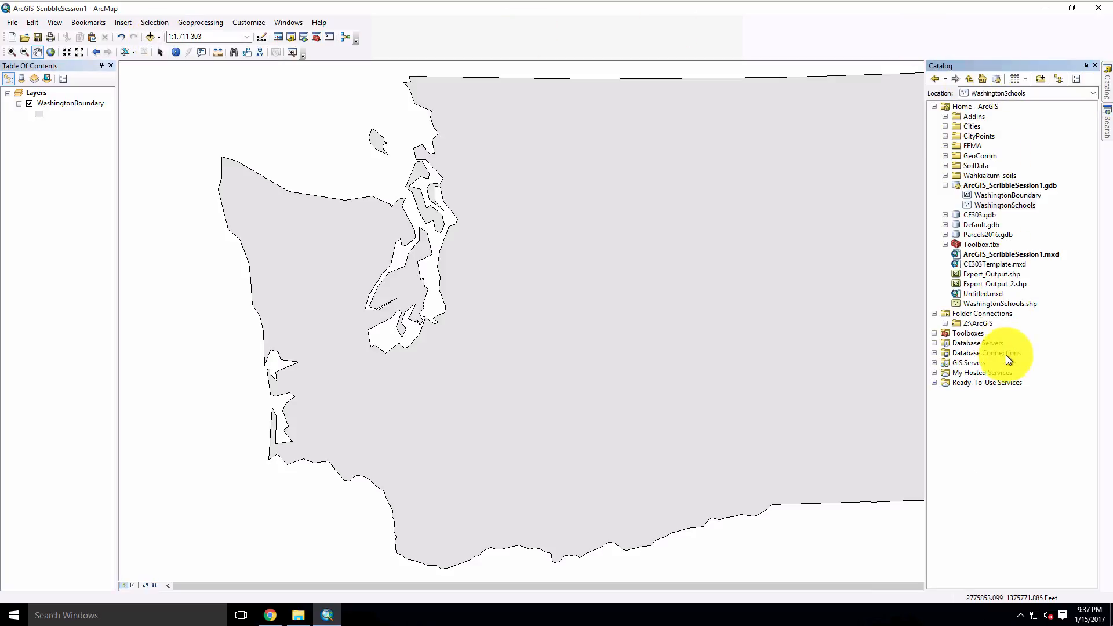
pyautogui.click(317, 124)
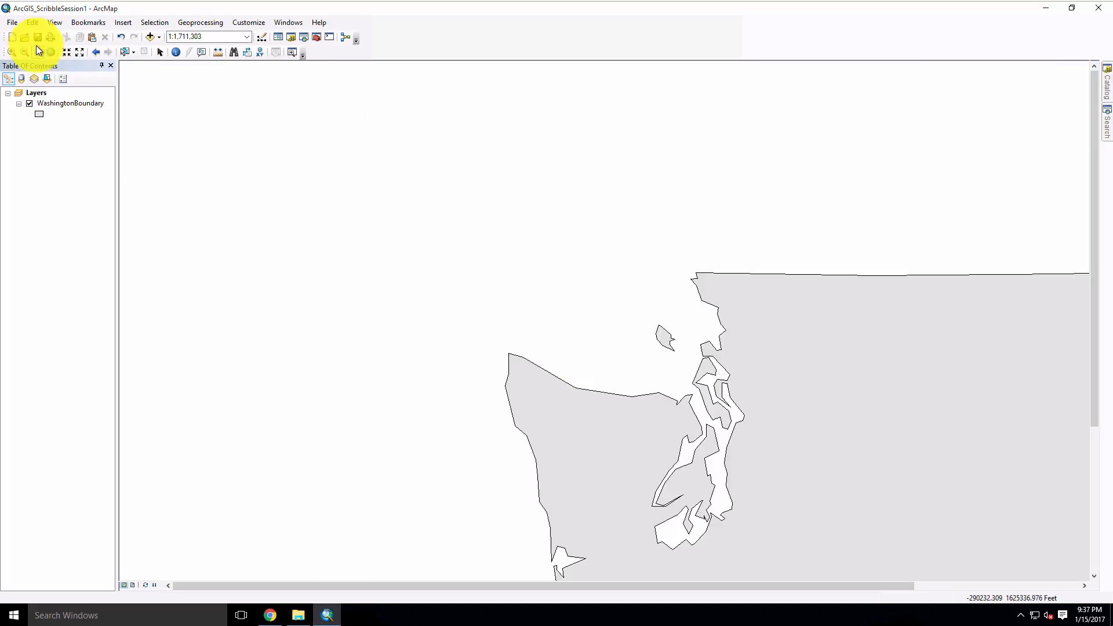
pyautogui.click(51, 51)
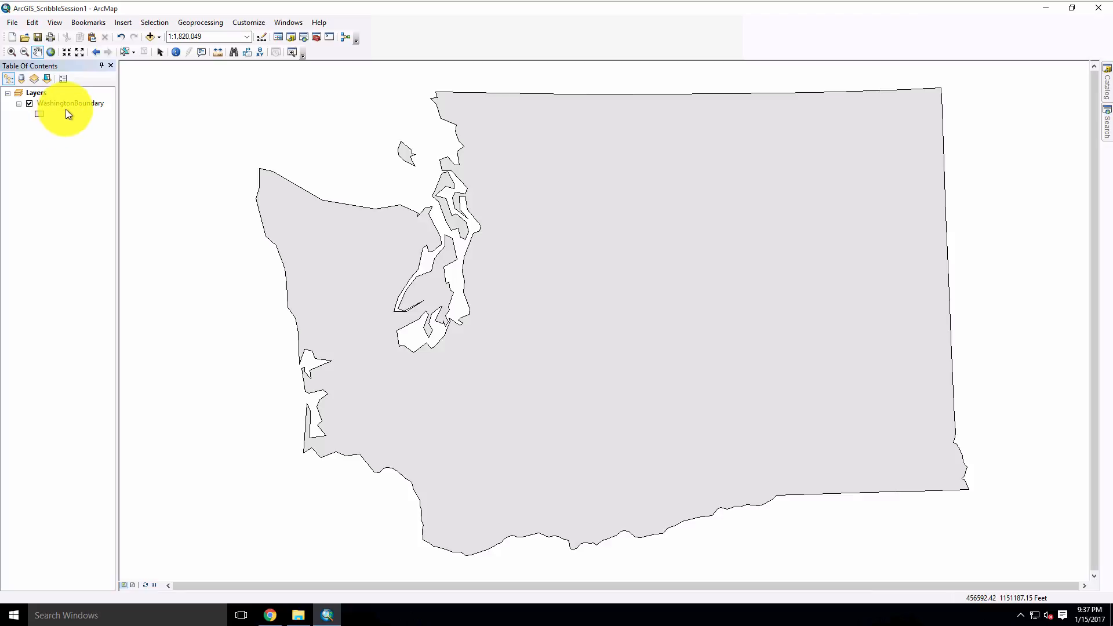
pyautogui.click(159, 37)
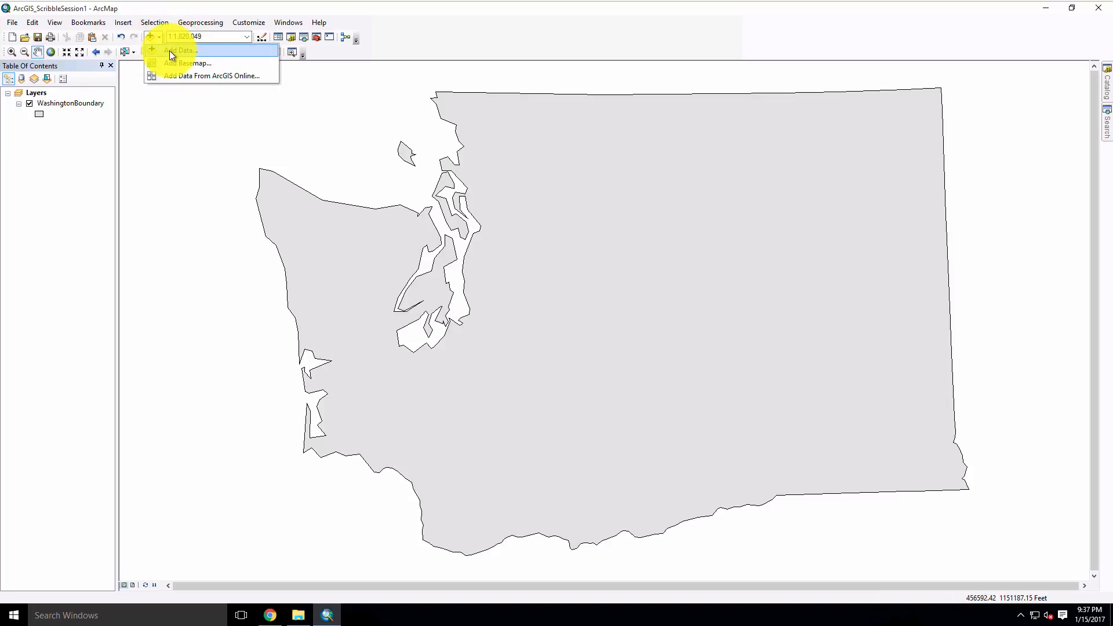
pyautogui.click(169, 51)
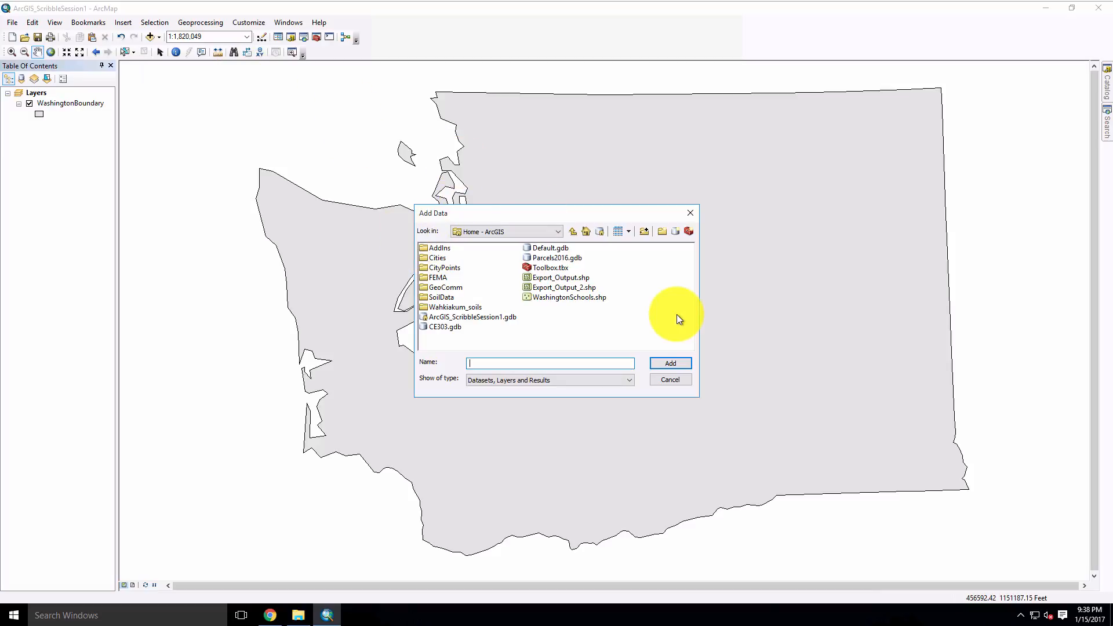
pyautogui.click(678, 378)
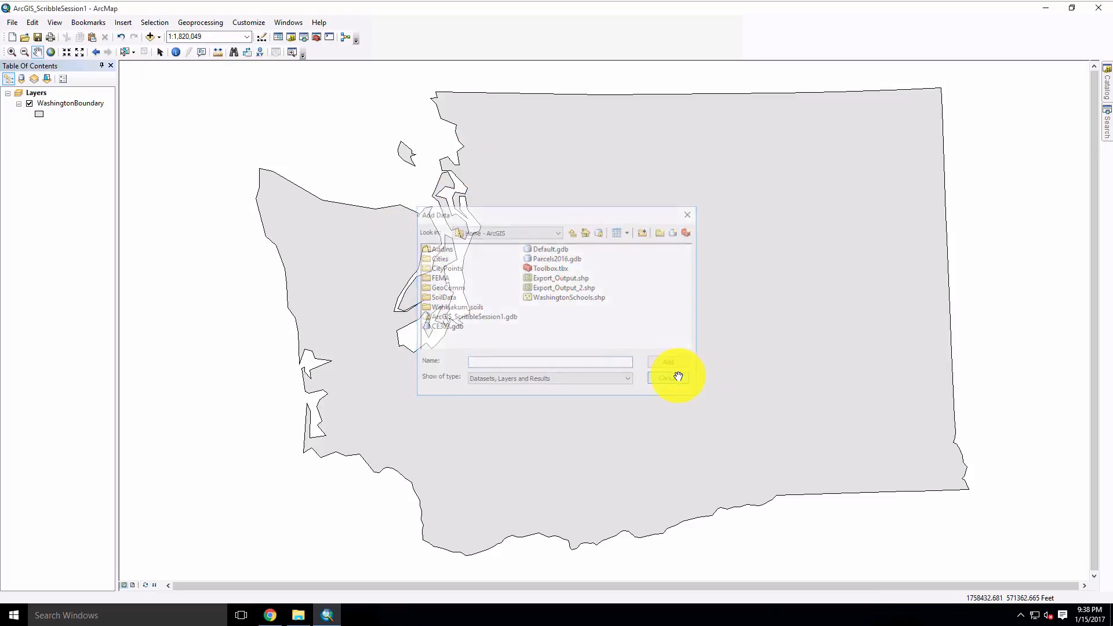
# Pin the Catalog open and examine the contents of the CE303.gdb geodatabase.
pyautogui.click(1106, 86)
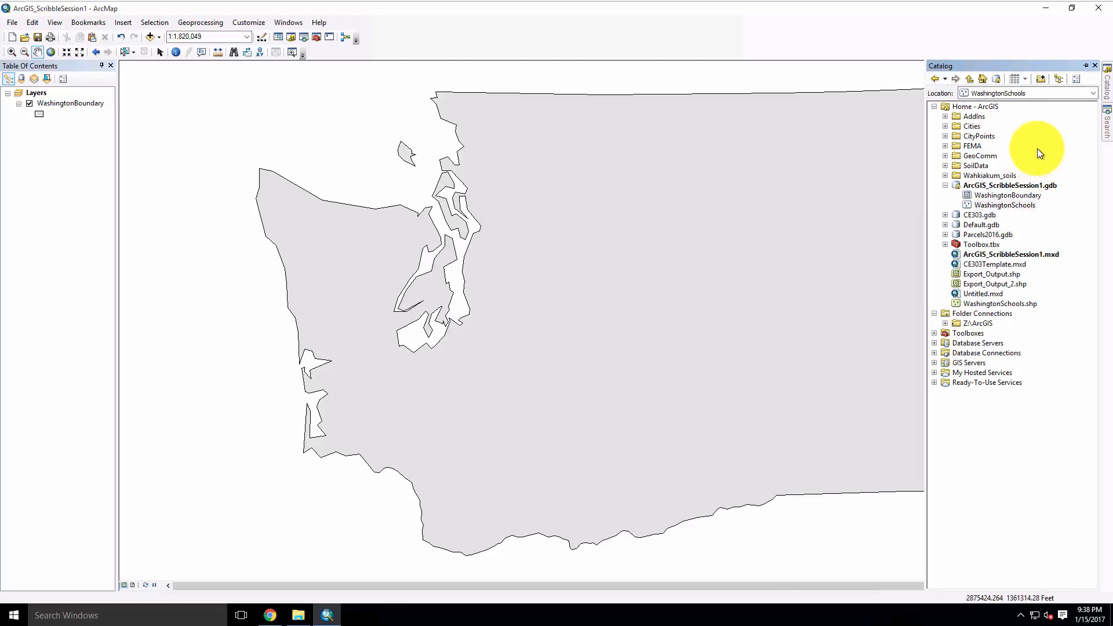
pyautogui.click(1086, 65)
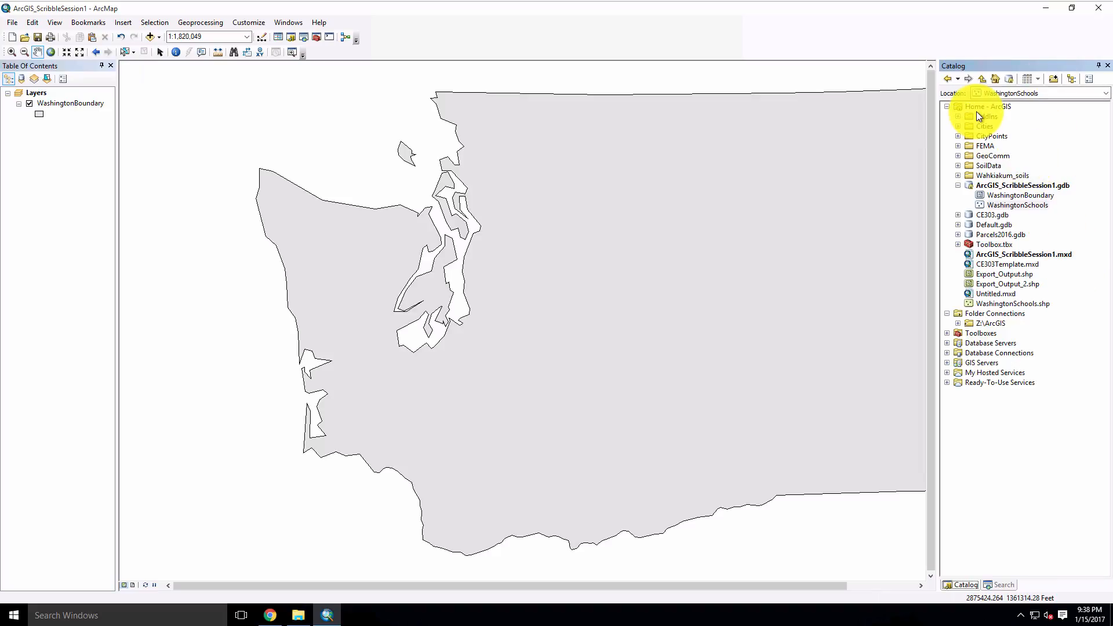
pyautogui.click(958, 184)
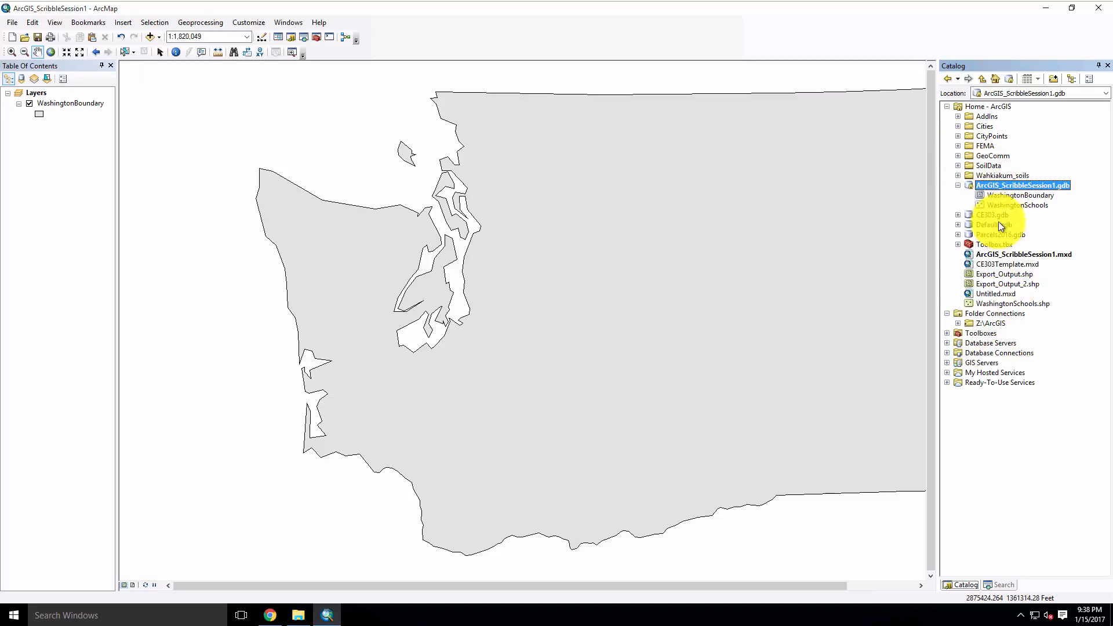
pyautogui.click(958, 215)
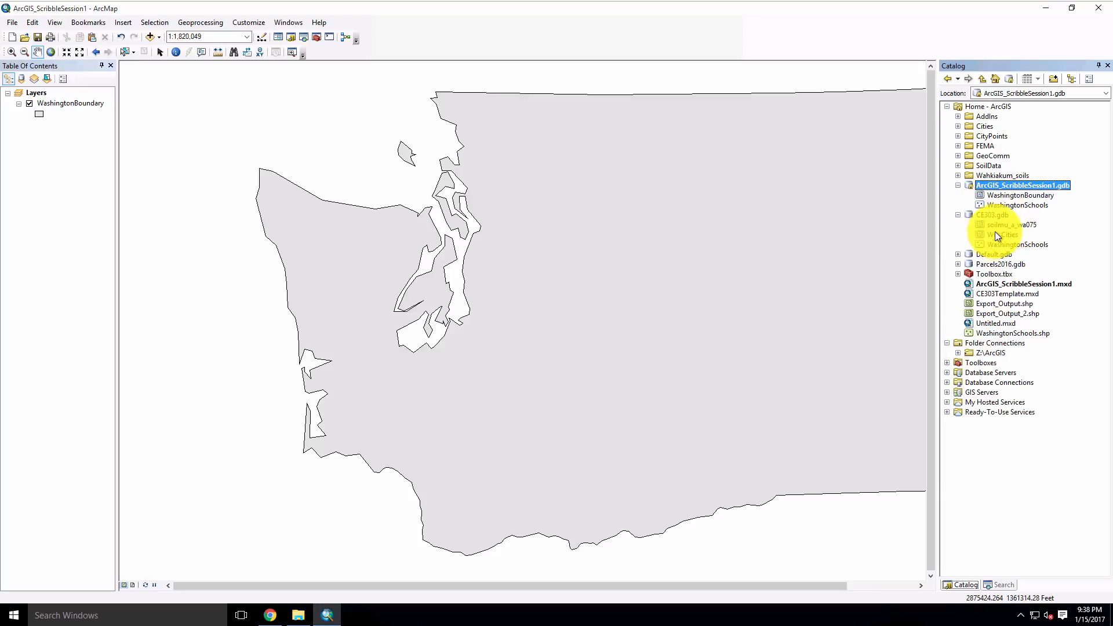
pyautogui.click(958, 215)
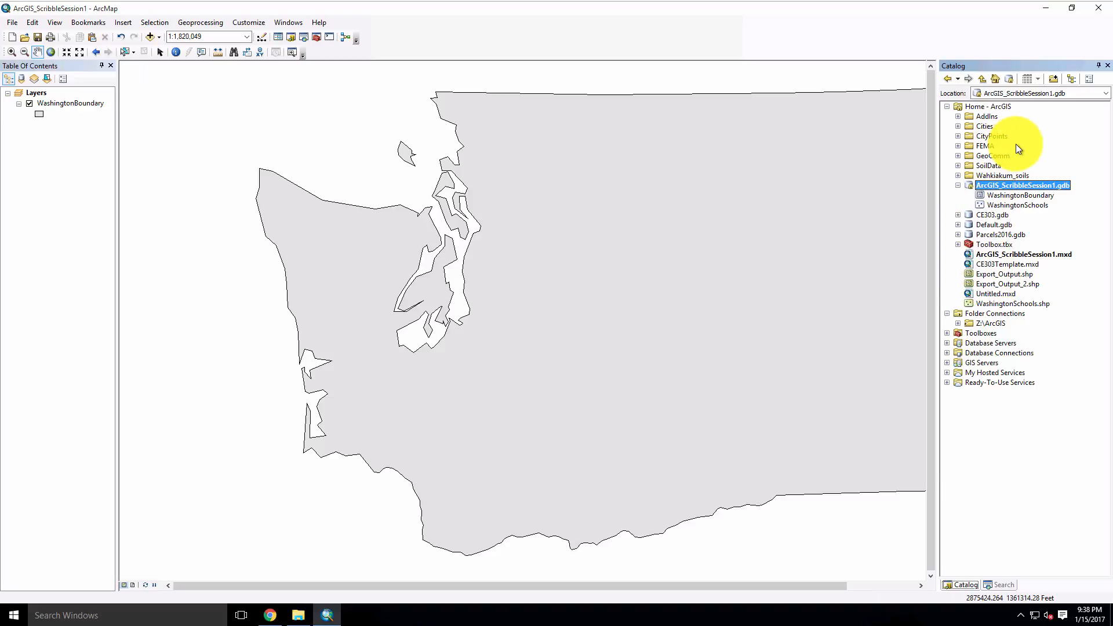
# Add the WashingtonSchools feature class from ArcGIS_ScribbleSession1.gdb to the map and dismiss the coordinate system warning.
pyautogui.click(1020, 206)
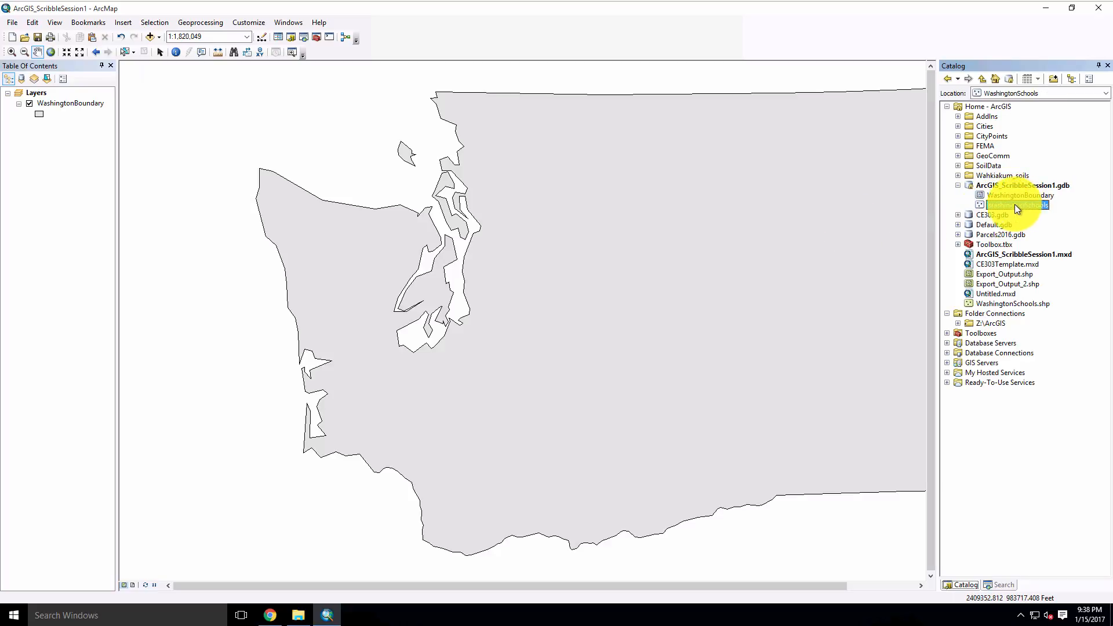
pyautogui.moveTo(805, 224); pyautogui.dragTo(806, 224)
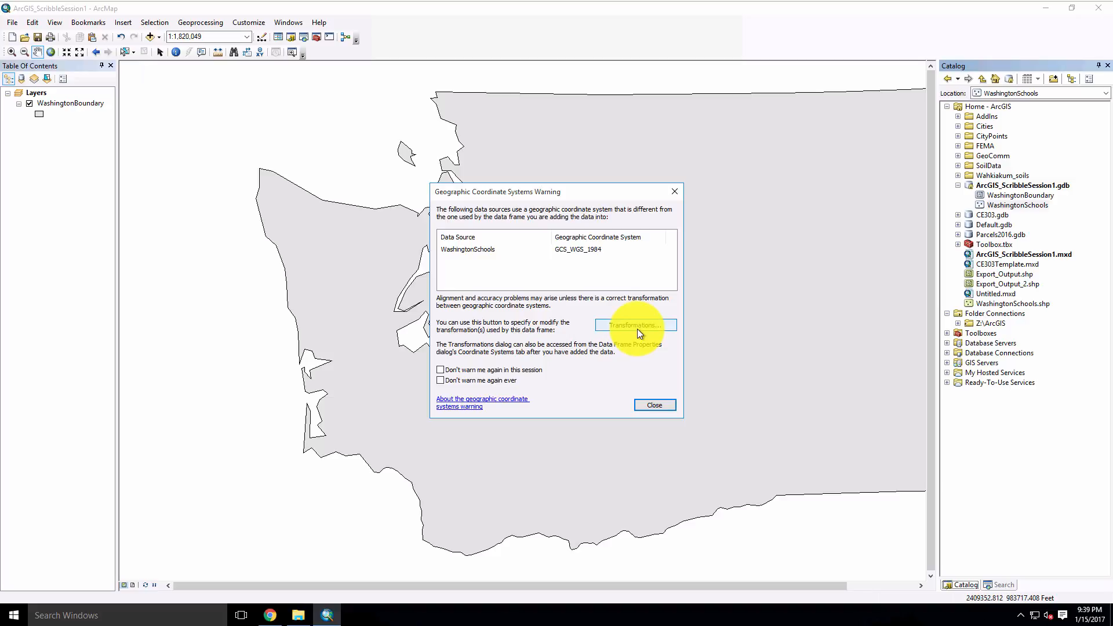
pyautogui.click(657, 406)
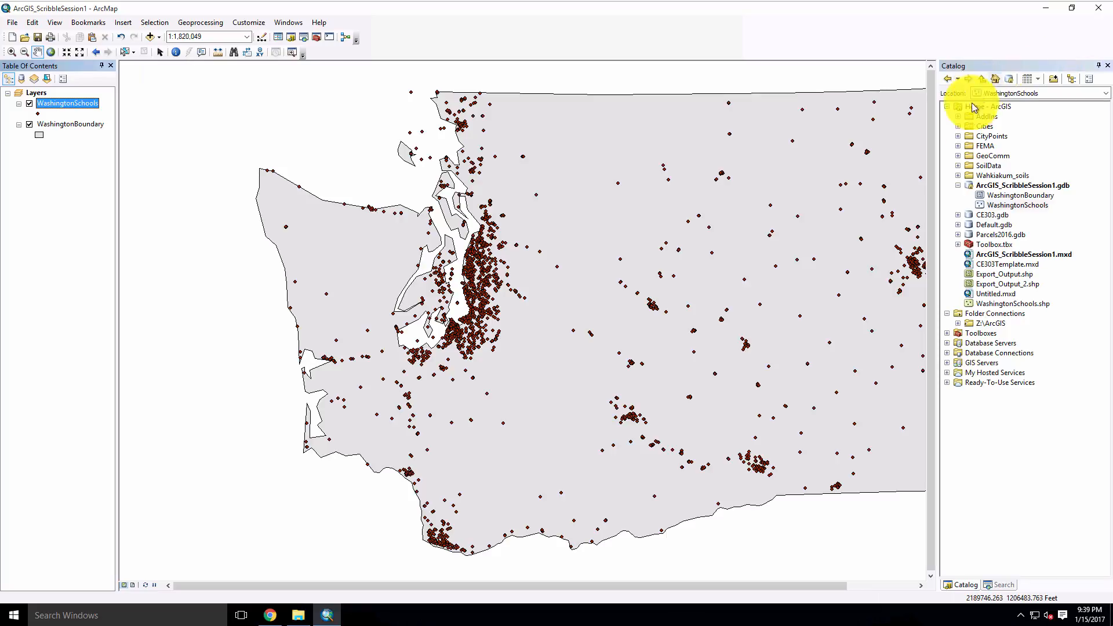
# Collapse the pinned Catalog to free up the map area.
pyautogui.click(292, 43)
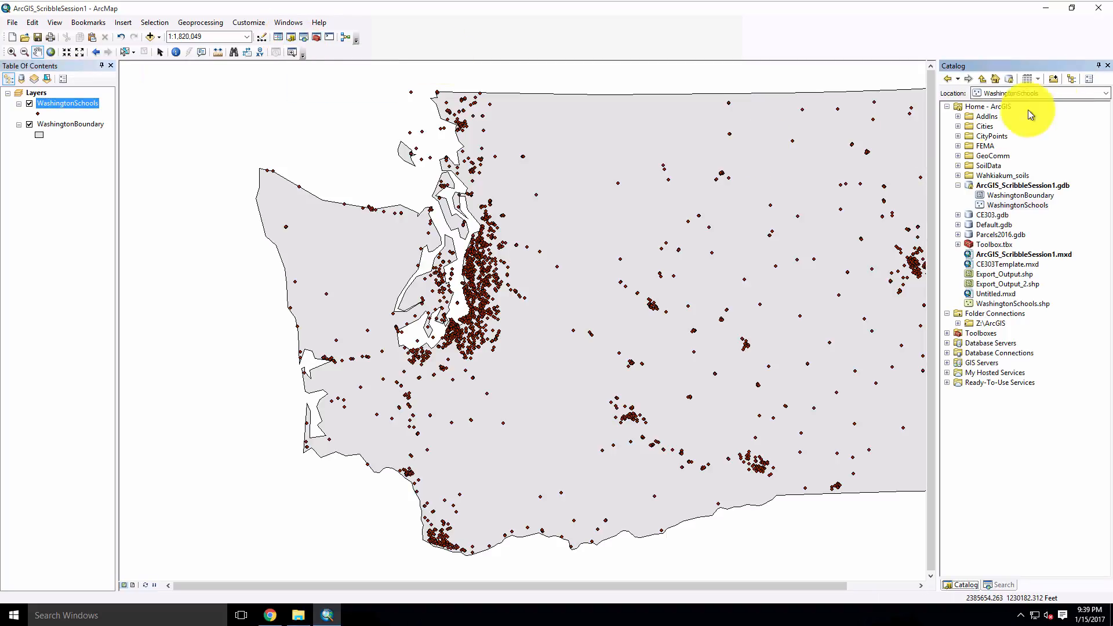
pyautogui.click(1099, 67)
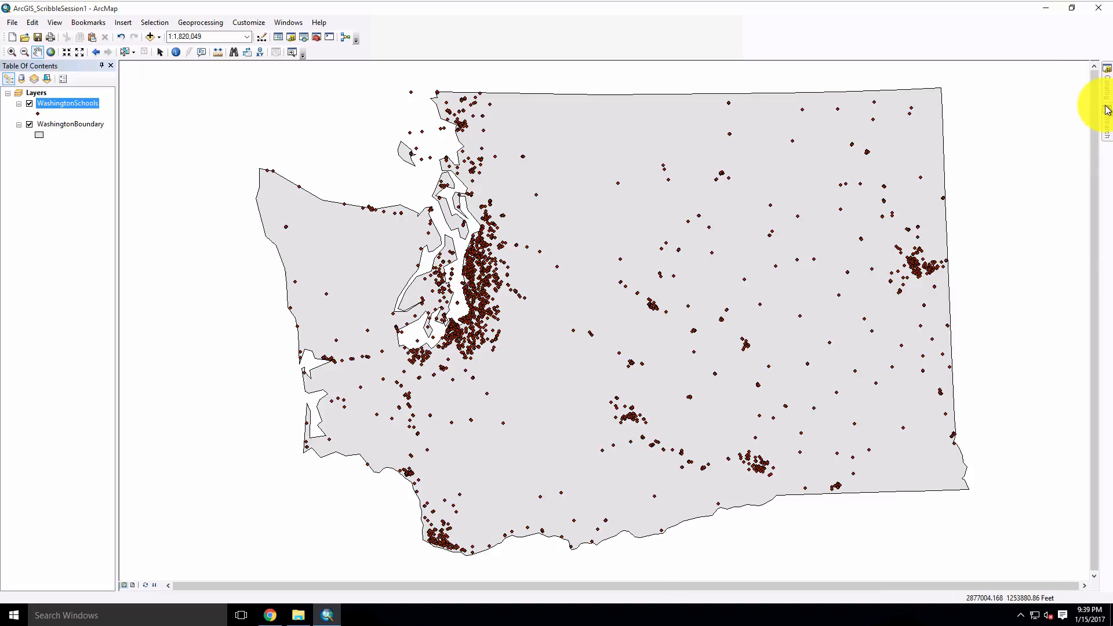
pyautogui.moveTo(1107, 111)
pyautogui.moveTo(1109, 87)
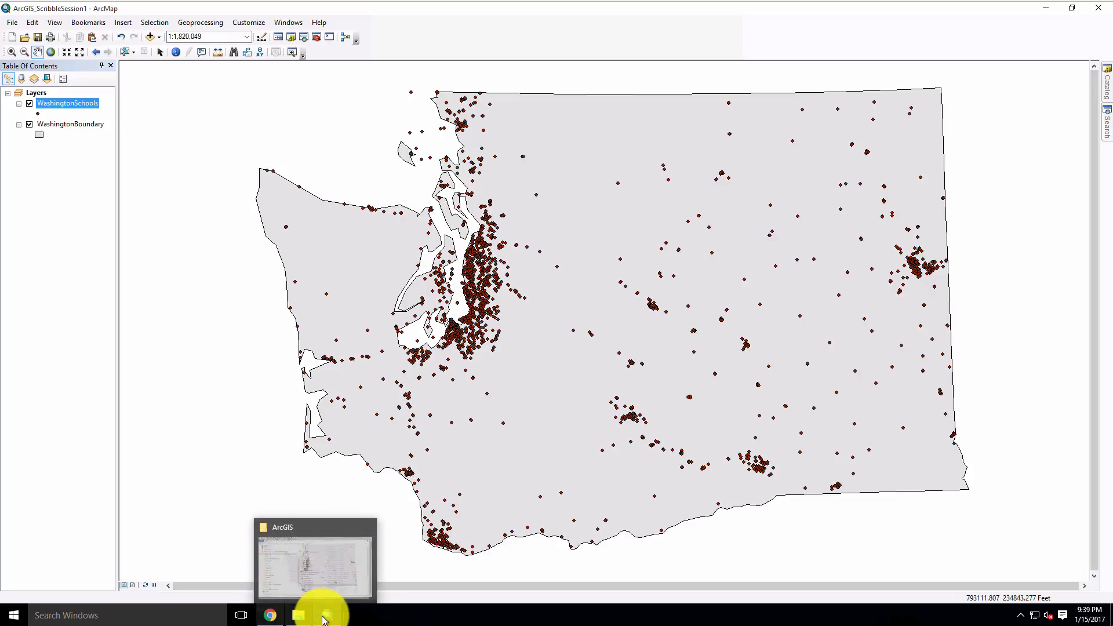
# Switch to Chrome, view the Agricultural Land Use download page from the Washington GIS Data Catalog, and return to the catalog.
pyautogui.click(274, 621)
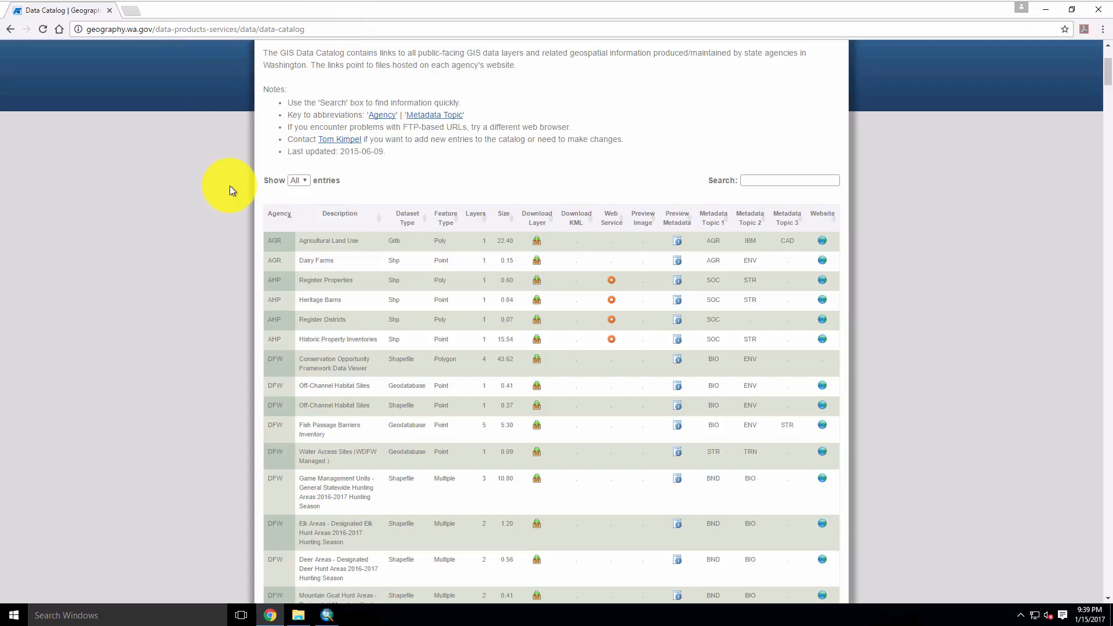
pyautogui.click(535, 248)
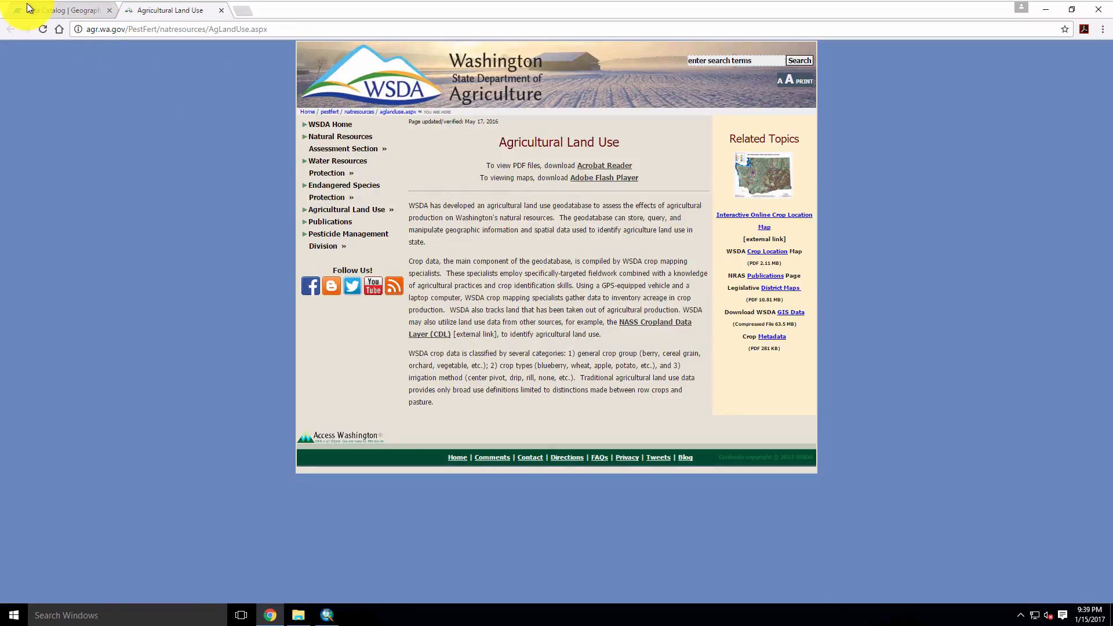
pyautogui.click(53, 9)
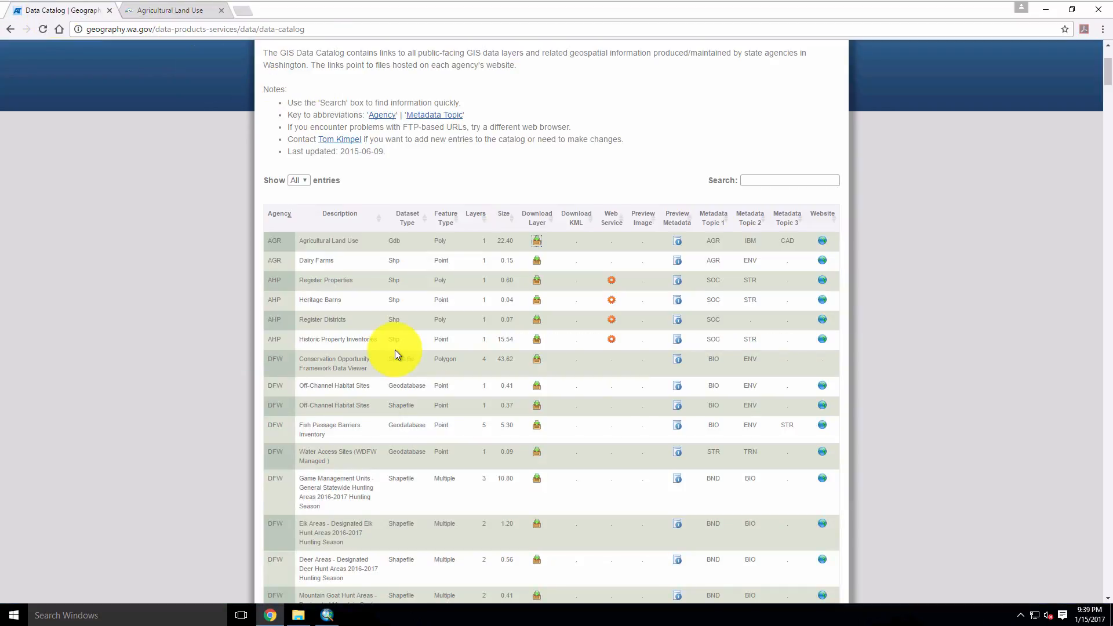
# Download the Clark County file from the Aquatic Land Ownership Parcels (by County) entry in the data catalog.
pyautogui.scroll(-10, 395, 350)
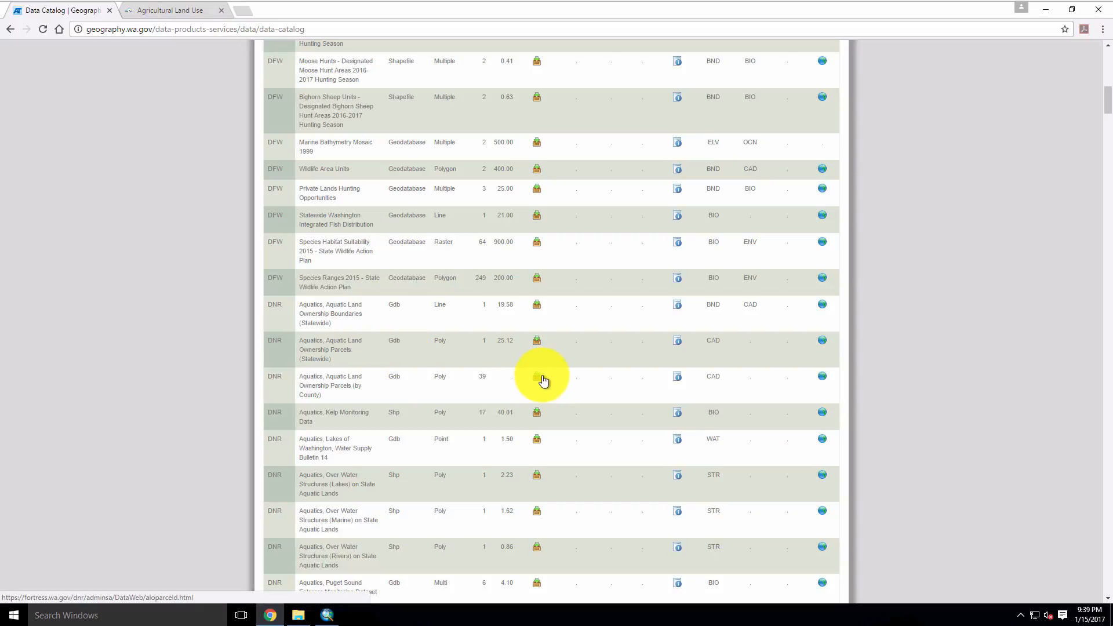
pyautogui.click(537, 380)
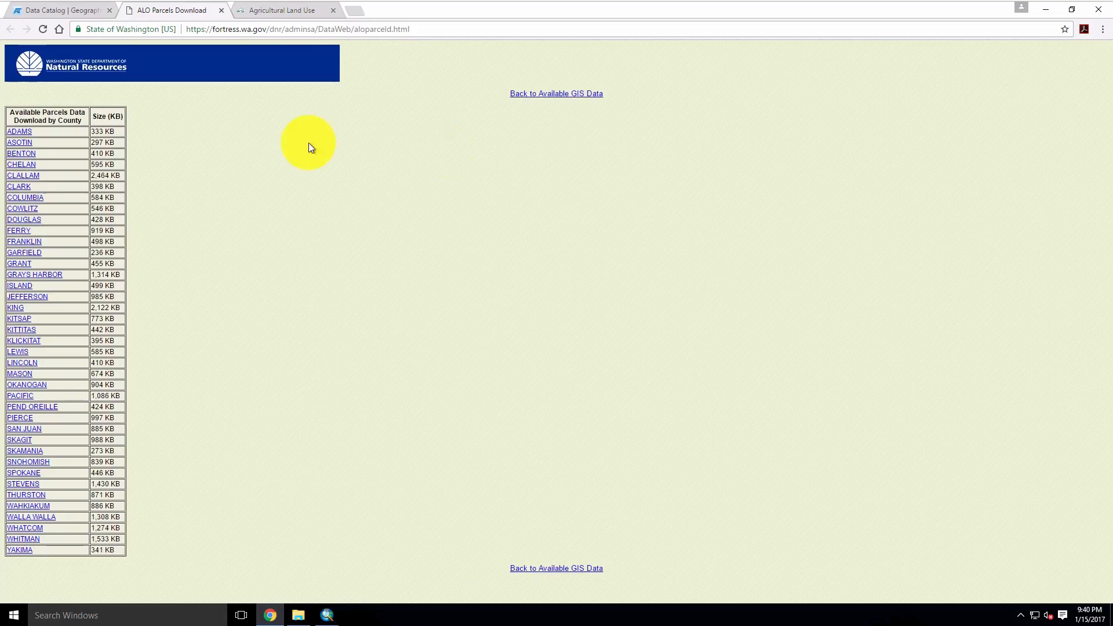
pyautogui.click(23, 192)
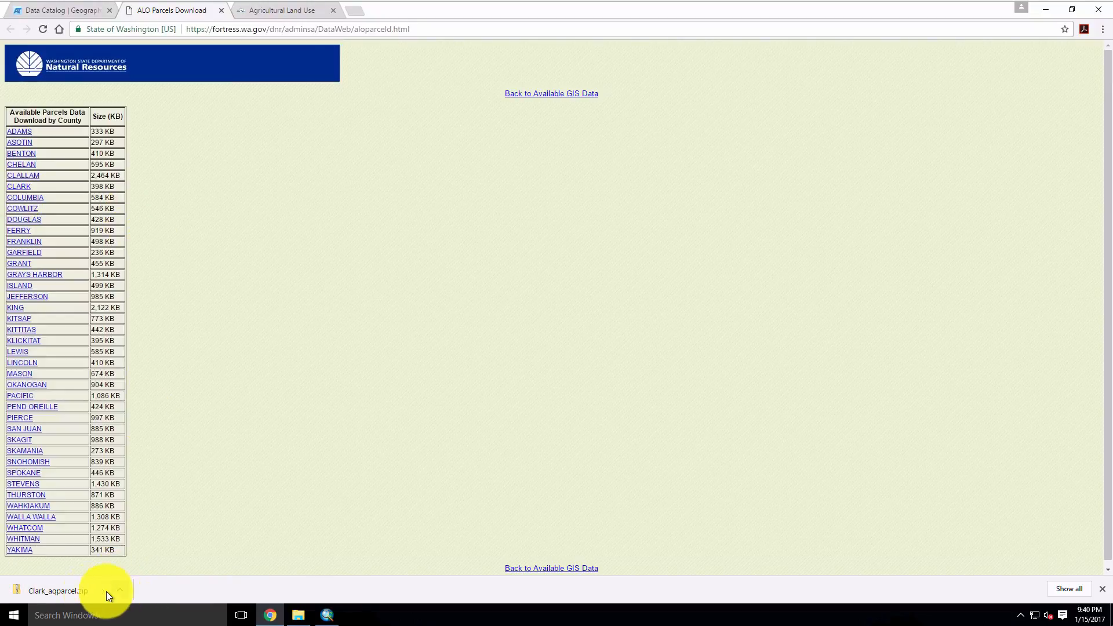
# Extract the downloaded Clark_aqparcel.zip archive into the Z:\ArcGIS folder.
pyautogui.click(88, 591)
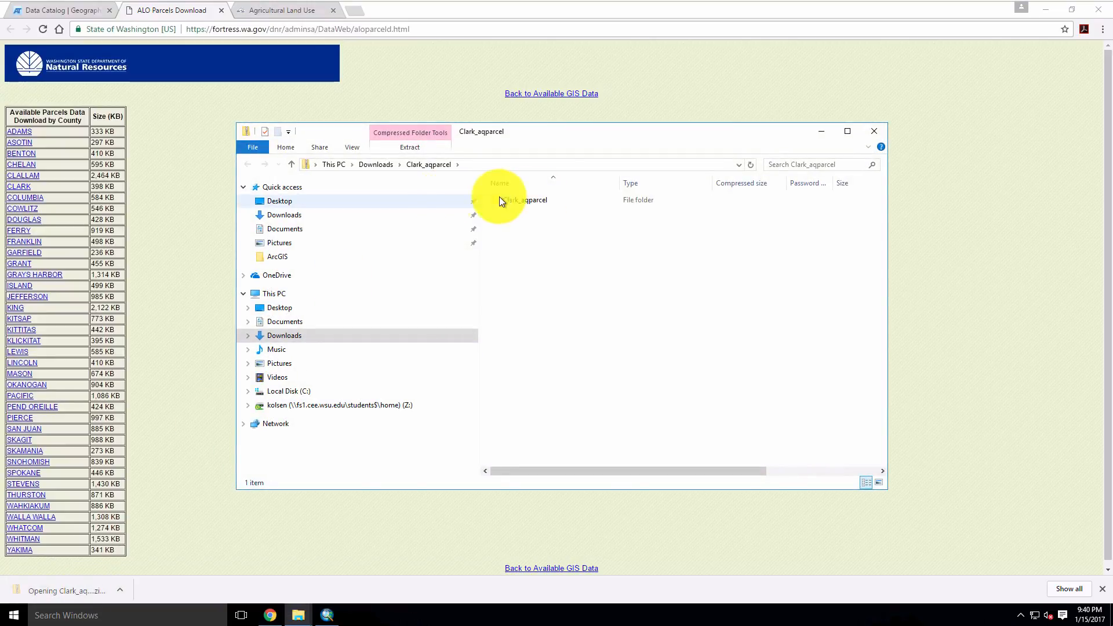
pyautogui.click(414, 149)
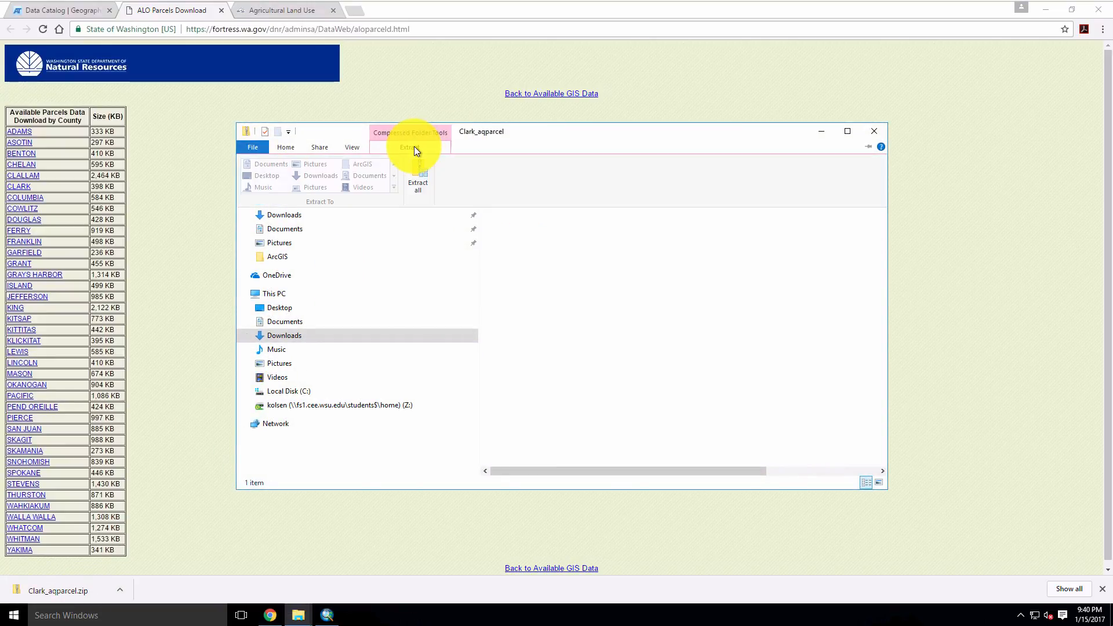
pyautogui.click(419, 193)
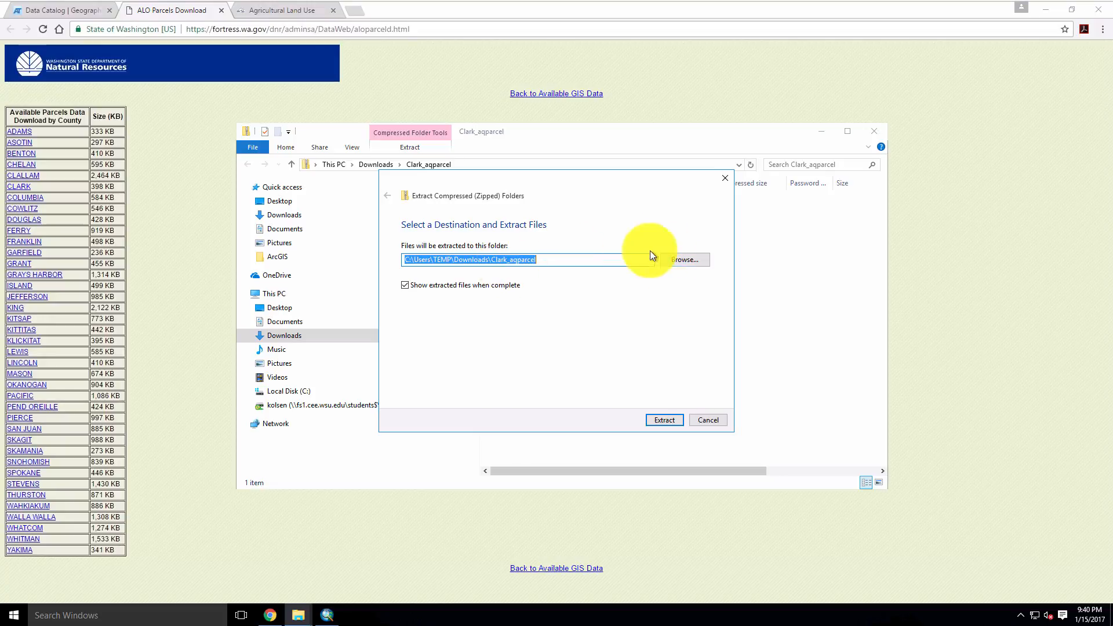
pyautogui.click(676, 262)
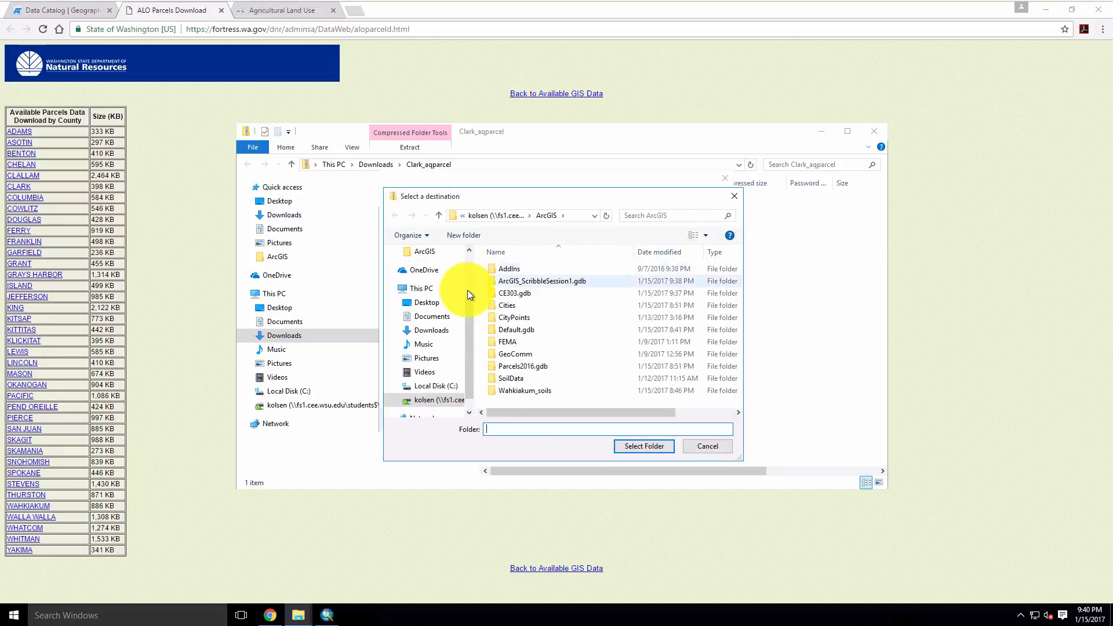
pyautogui.scroll(-1, 471, 328)
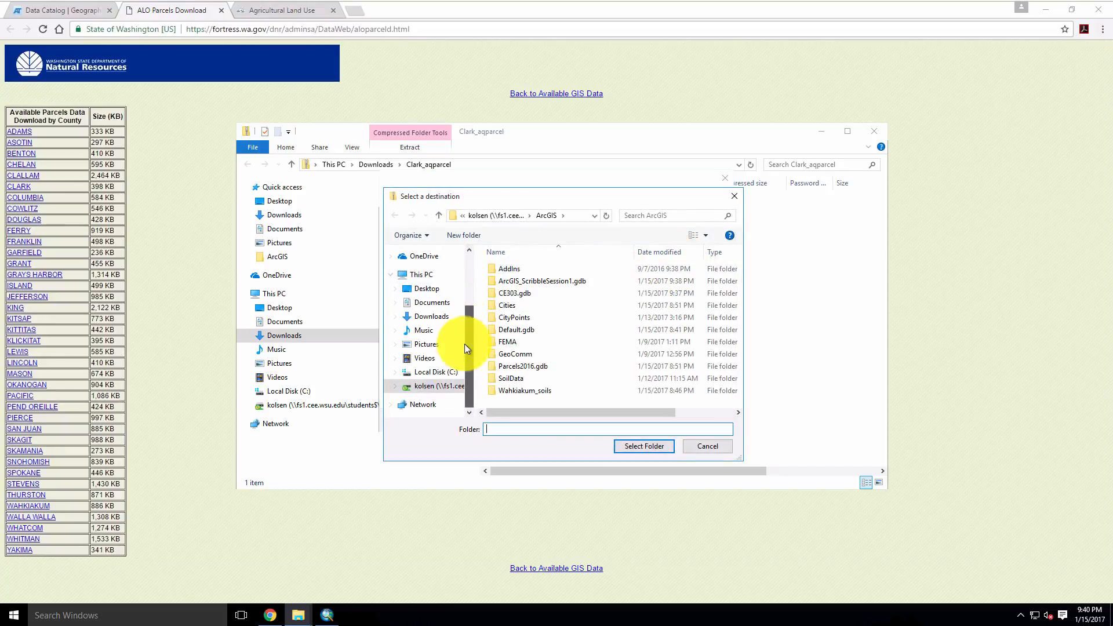
pyautogui.click(435, 387)
pyautogui.click(507, 270)
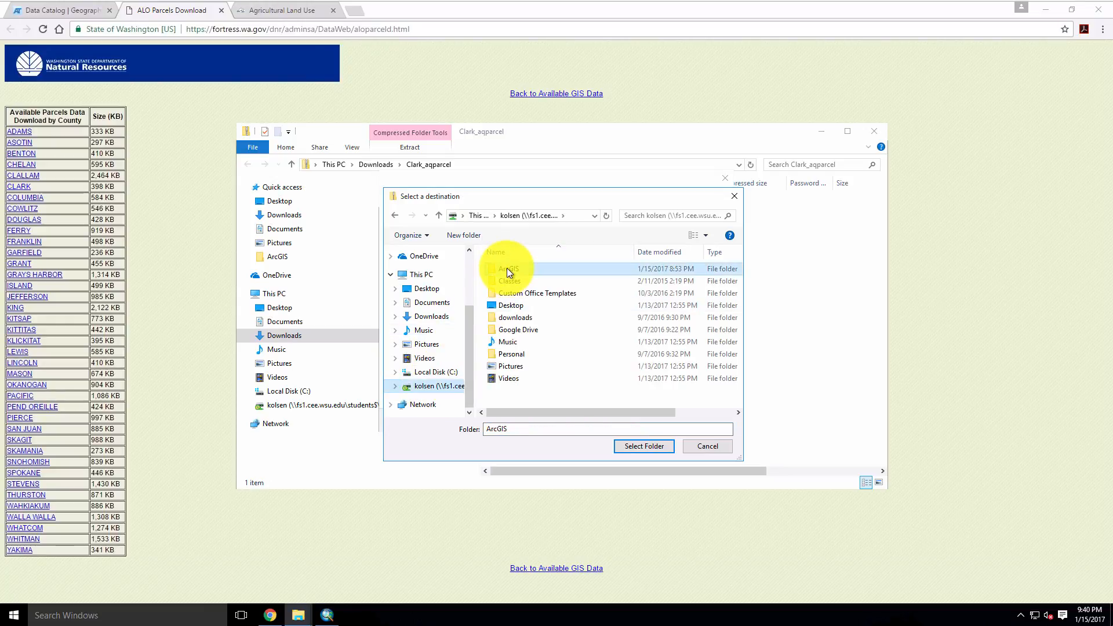
pyautogui.doubleClick(507, 268)
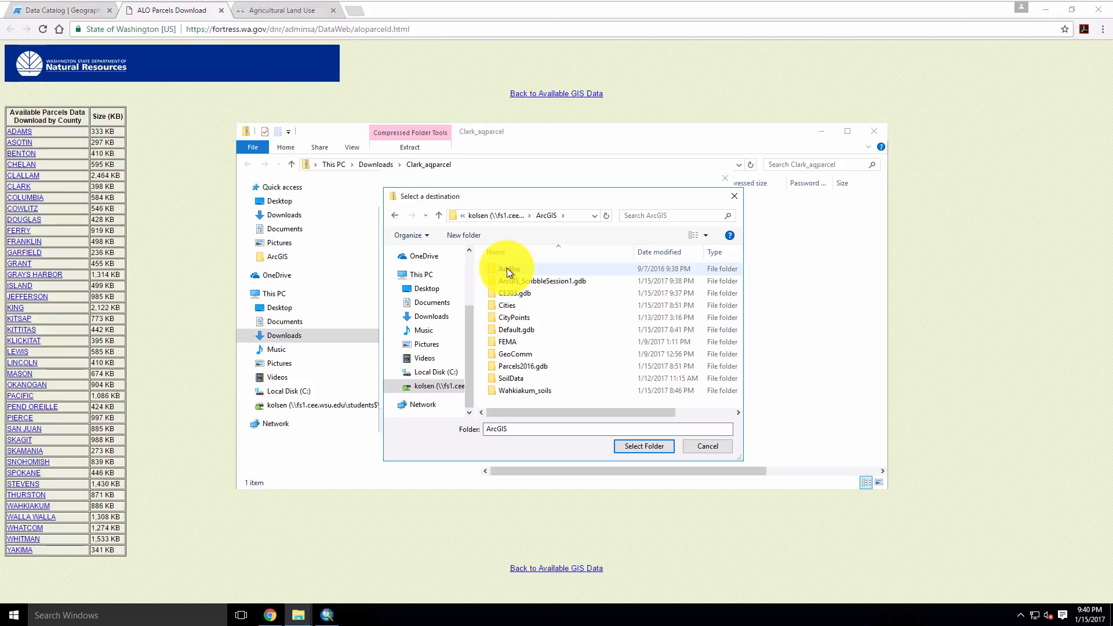
pyautogui.click(643, 446)
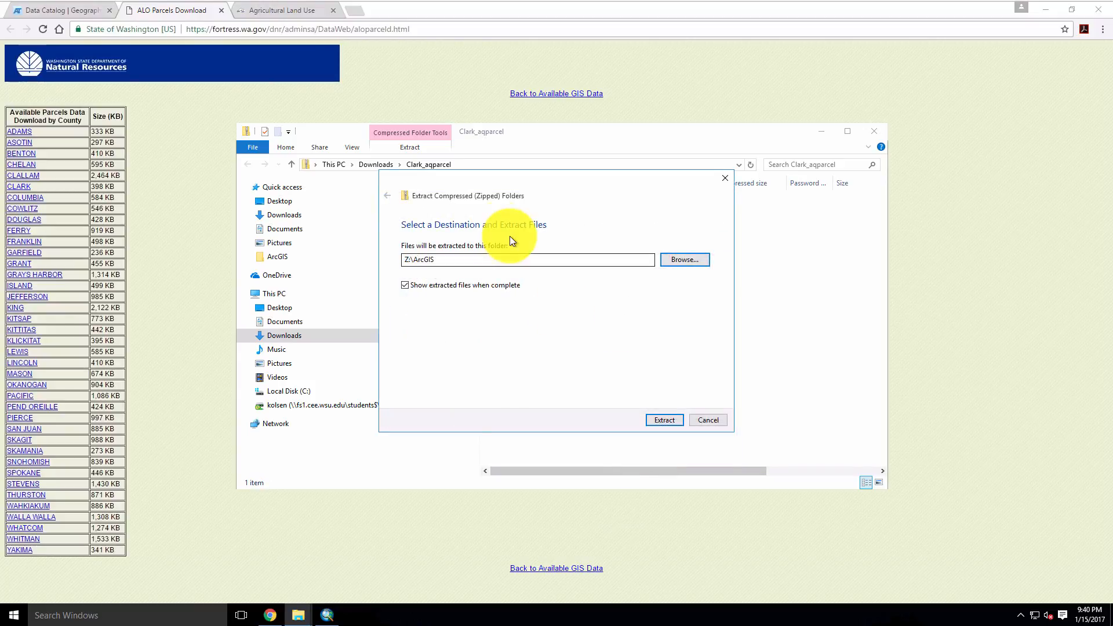
pyautogui.click(667, 418)
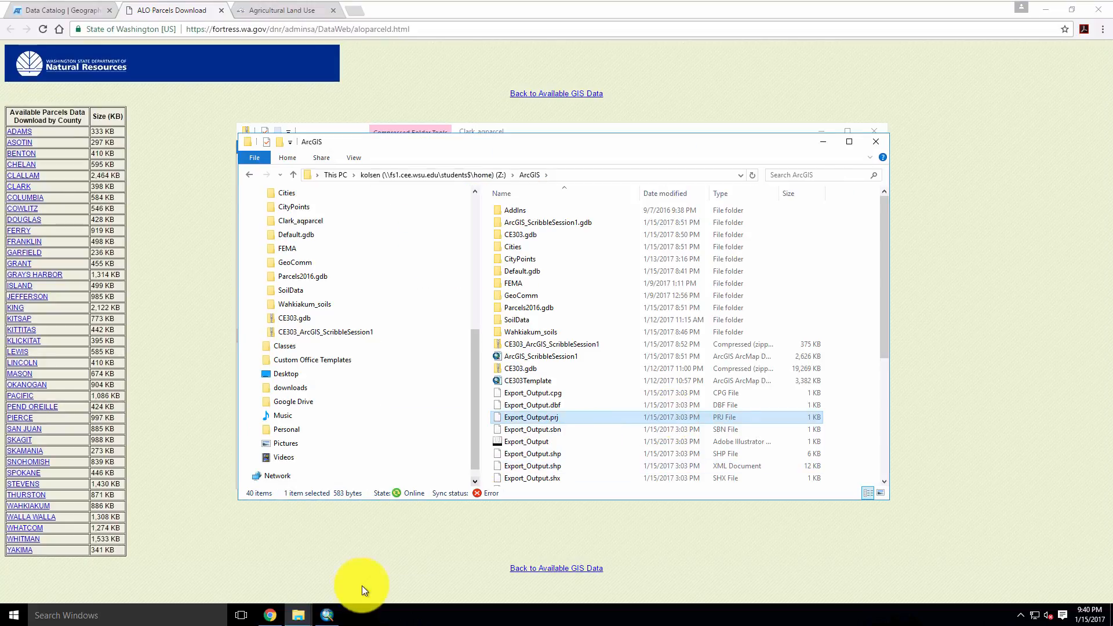
# Switch to ArcMap and refresh the Home - ArcGIS folder in the Catalog.
pyautogui.click(327, 615)
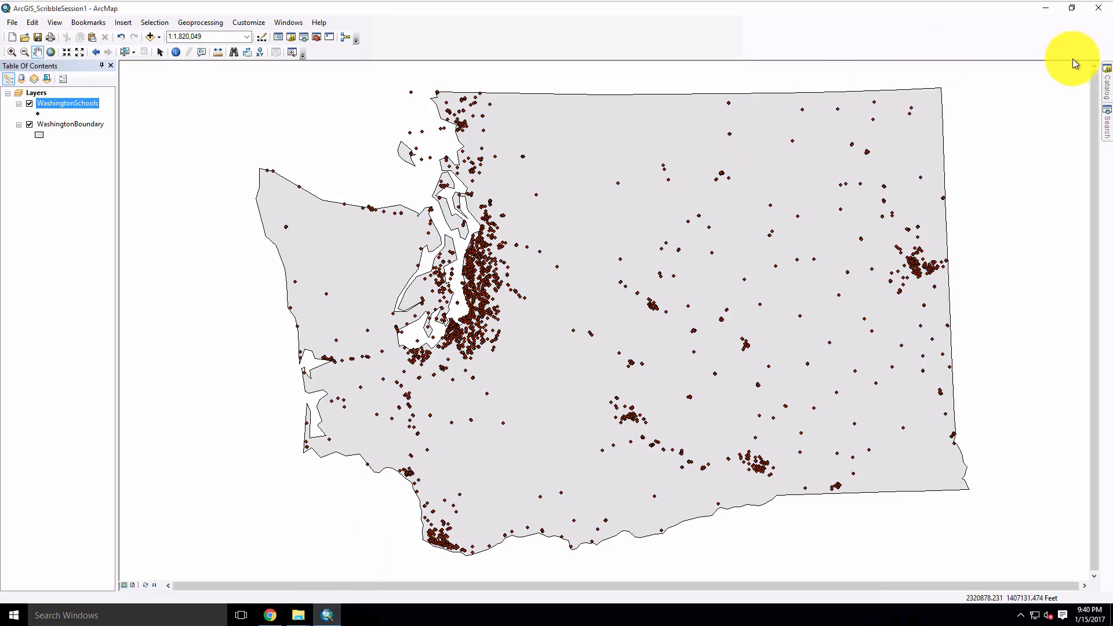
pyautogui.click(1106, 84)
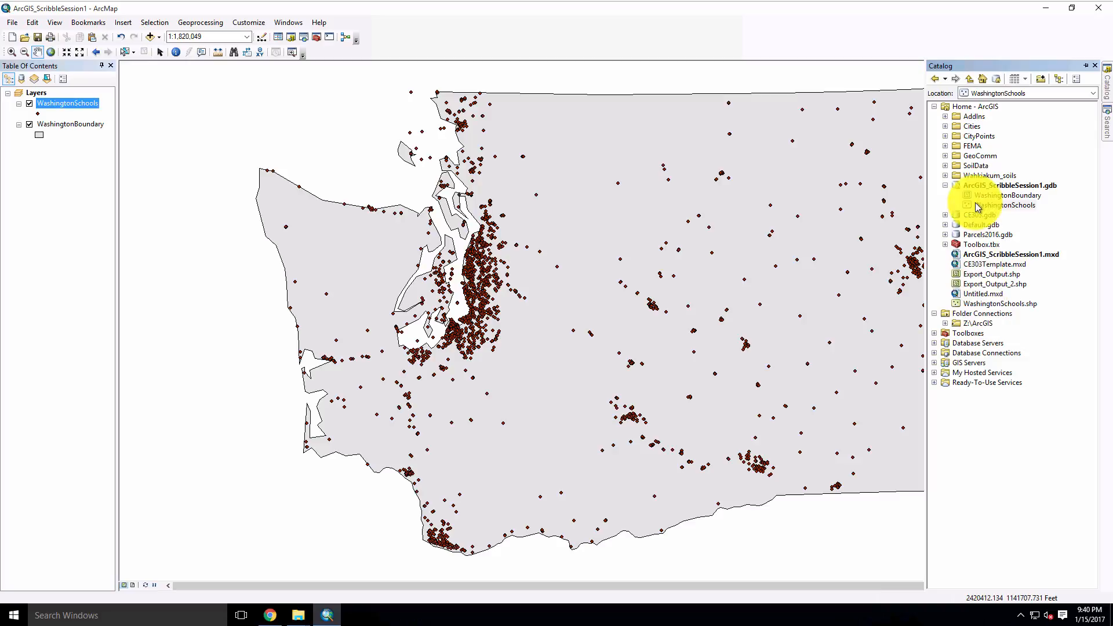
pyautogui.click(972, 108)
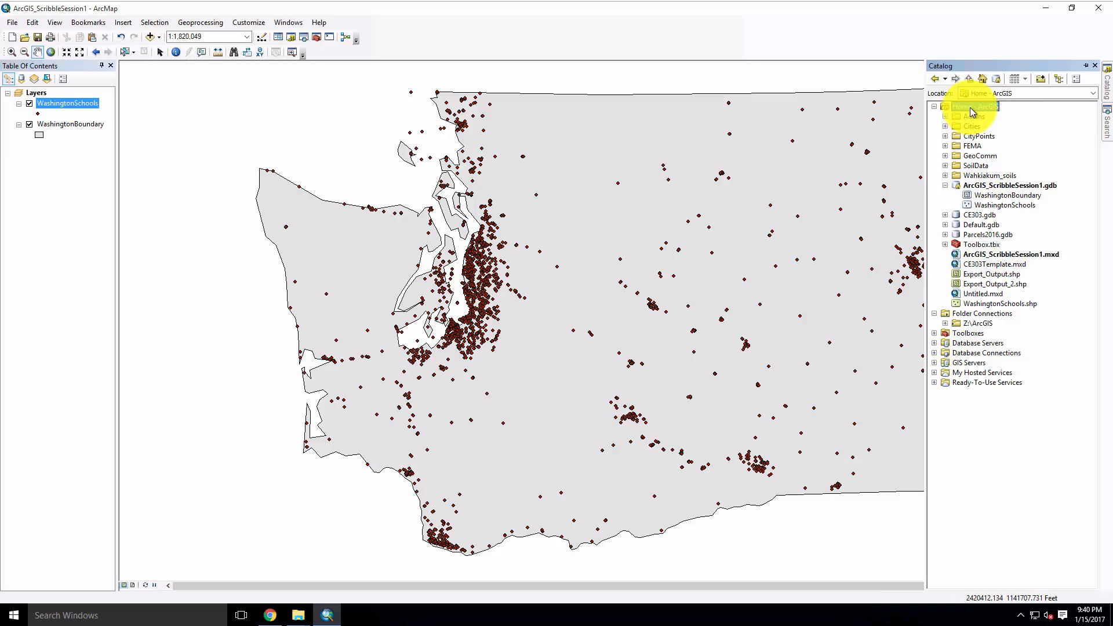
pyautogui.rightClick(972, 107)
pyautogui.click(1012, 162)
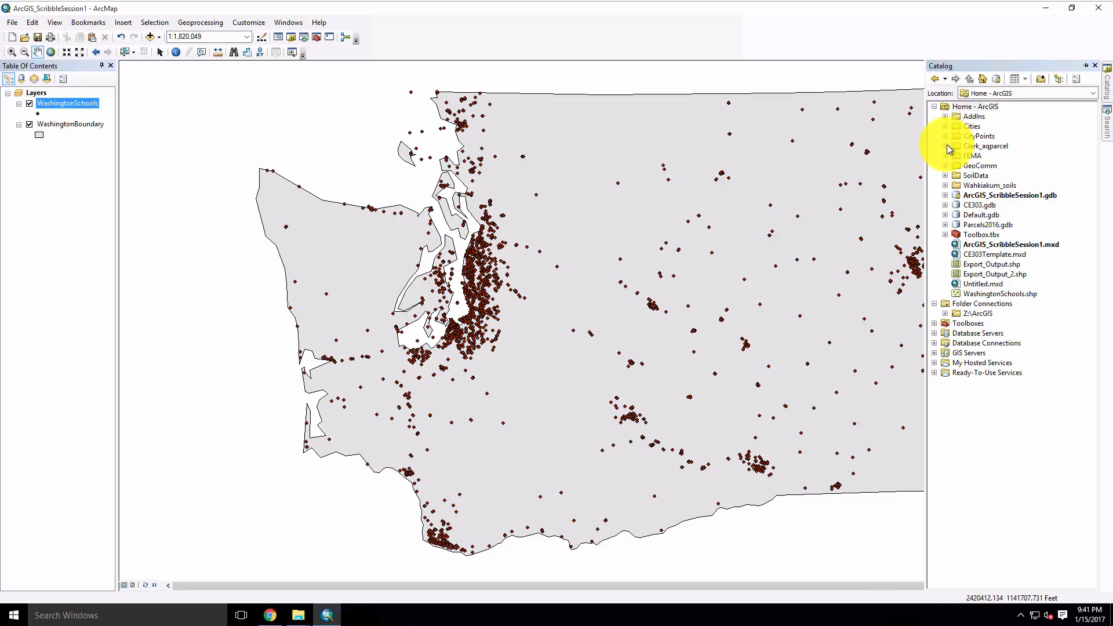
# Add the aqparcel feature class from aqparcel.gdb in the Clark_aqparcel folder to the map.
pyautogui.click(961, 157)
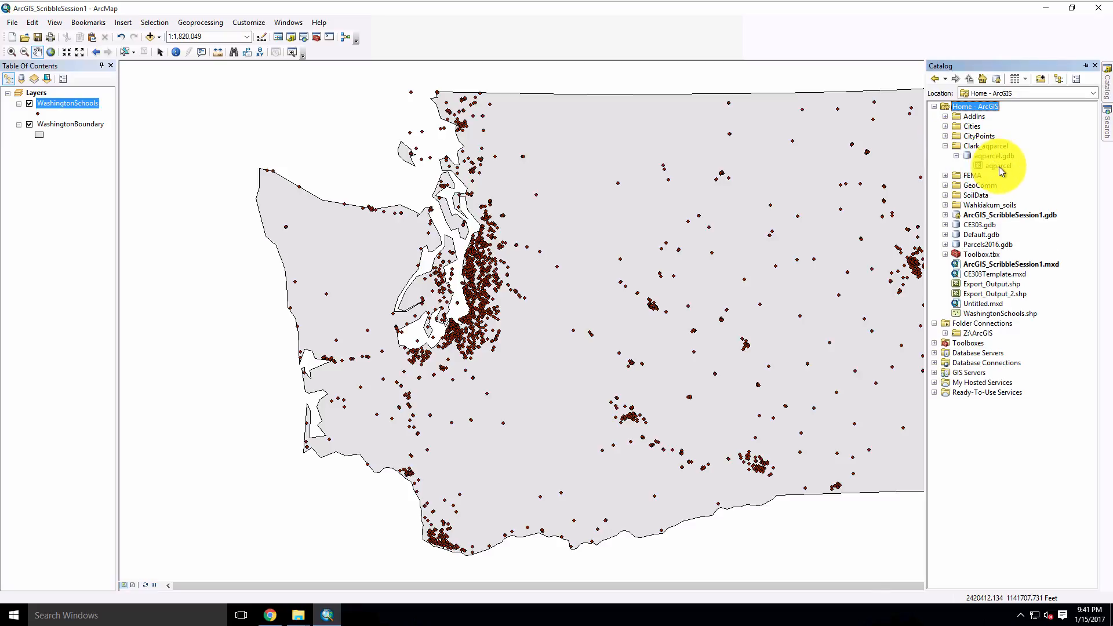
pyautogui.moveTo(999, 167); pyautogui.dragTo(842, 197)
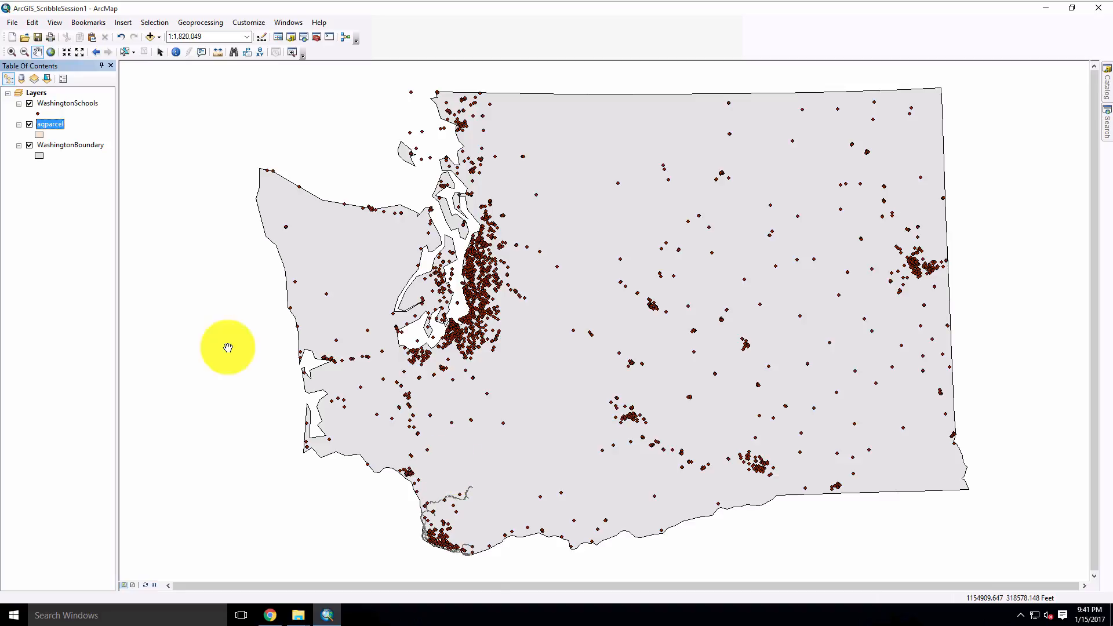
# Zoom to the aqparcel layer to view the parcels, and return to the full extent of the WashingtonBoundary layer.
pyautogui.rightClick(50, 129)
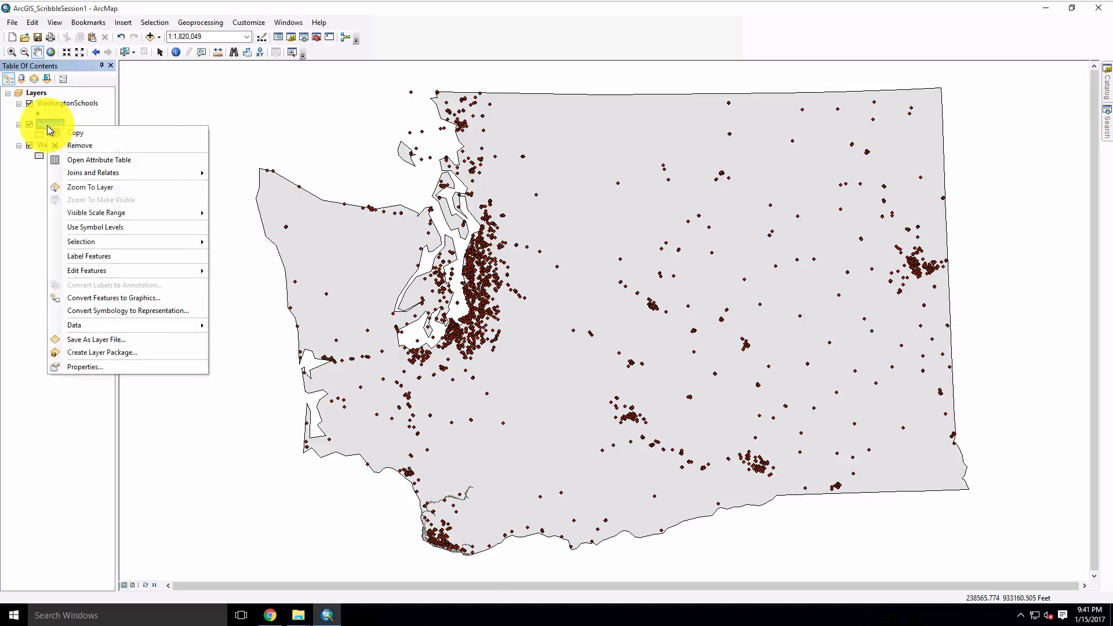
pyautogui.click(79, 187)
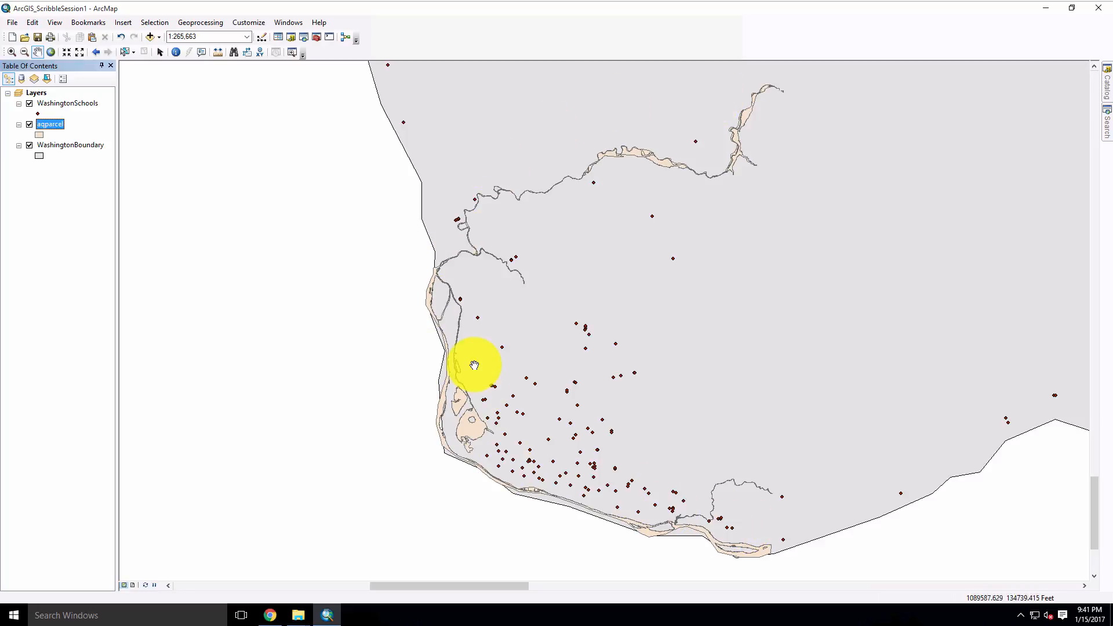
pyautogui.rightClick(59, 144)
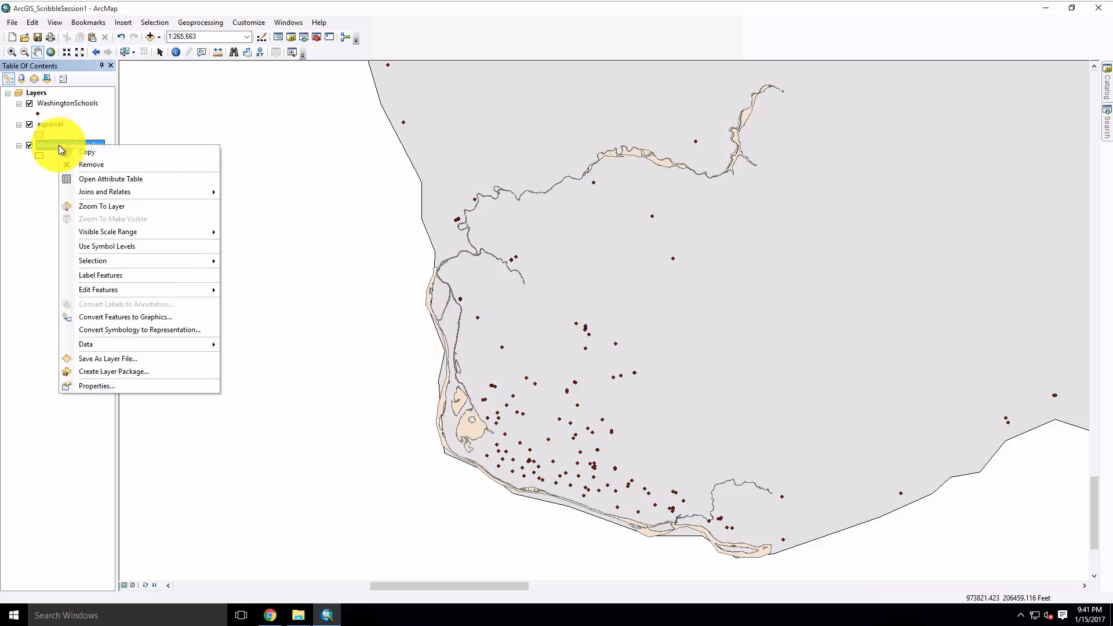
pyautogui.click(101, 207)
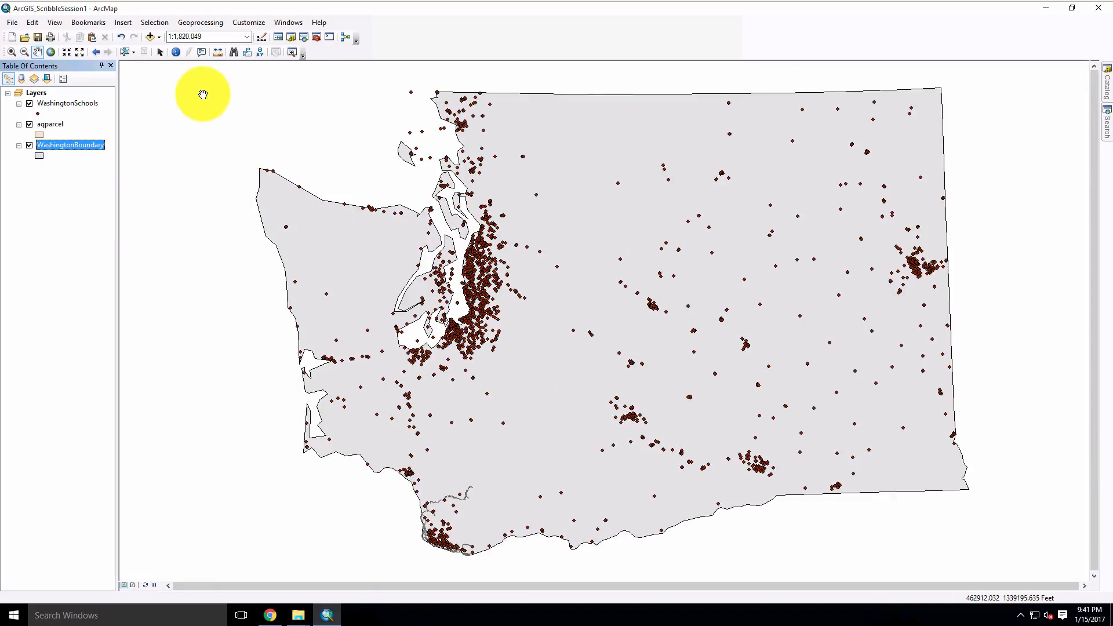
# Open the ArcGIS Online data source and search it for "Washington State Routes".
pyautogui.click(160, 38)
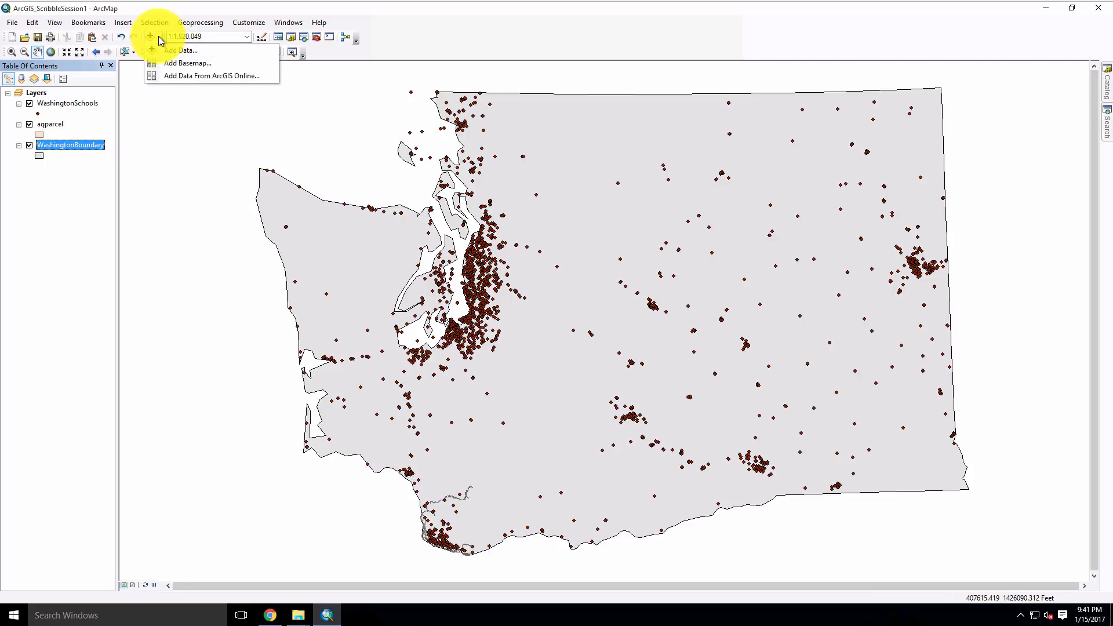
pyautogui.click(184, 78)
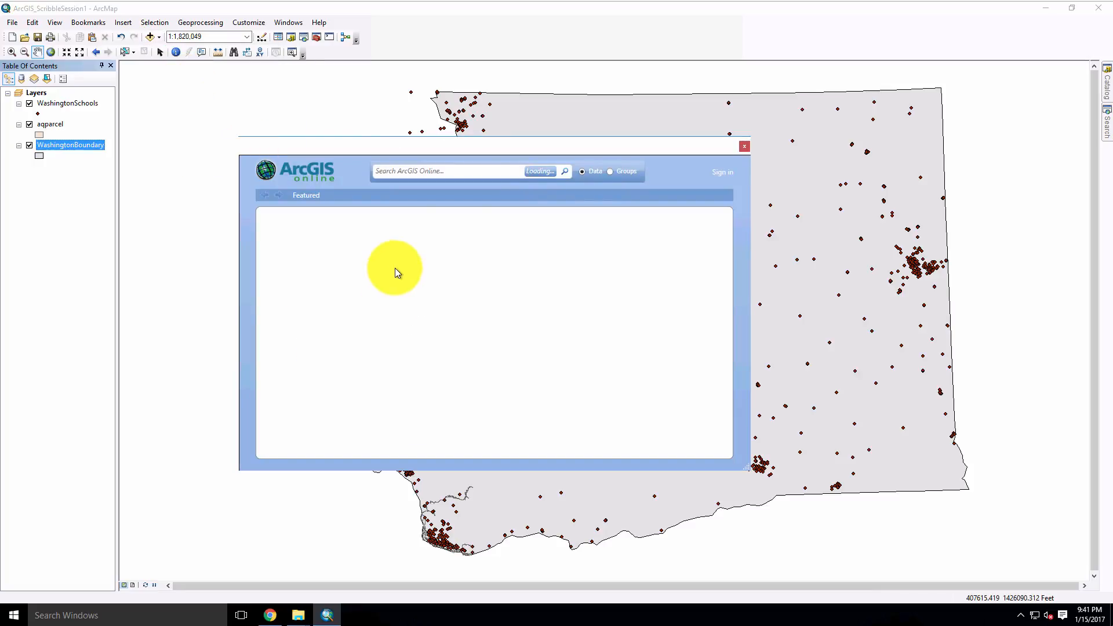
pyautogui.click(507, 167)
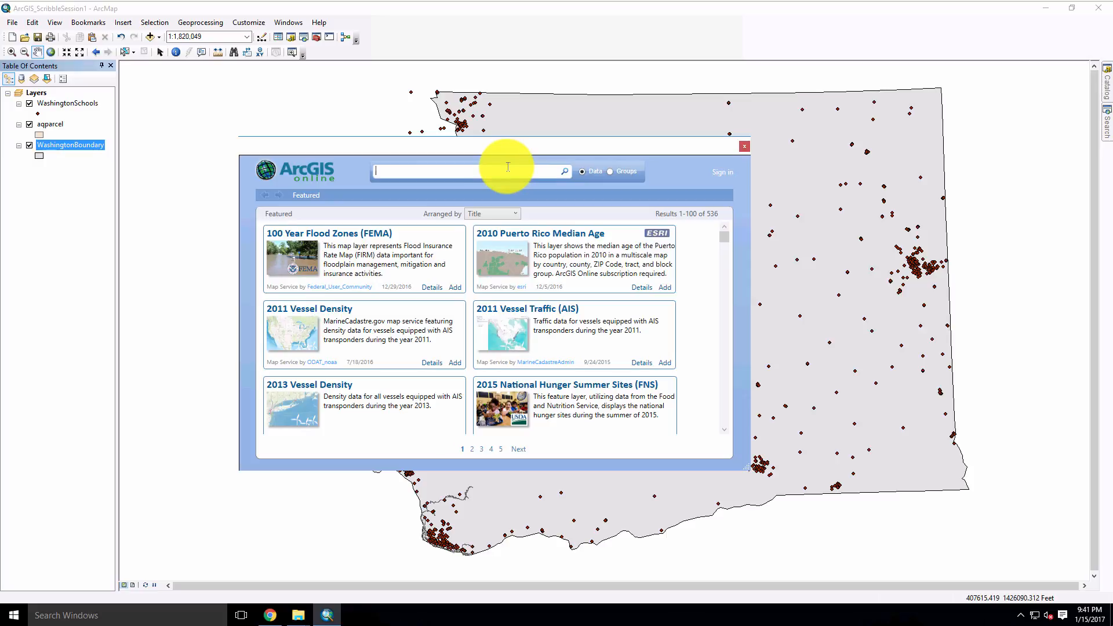
pyautogui.write('W')
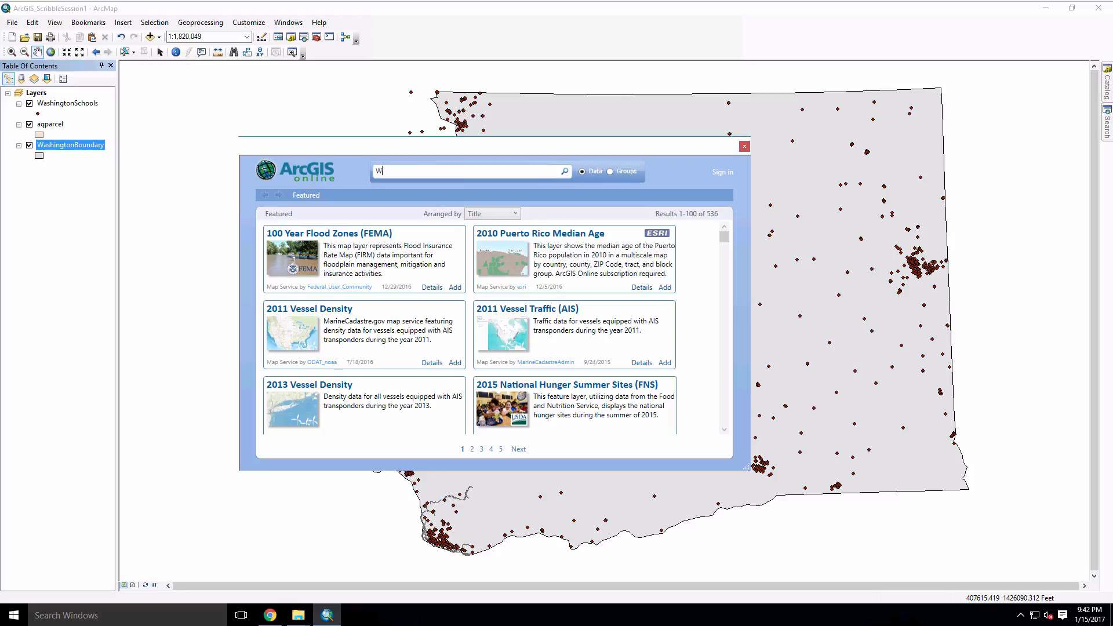
pyautogui.write('ashington State Routes')
pyautogui.press('Return')
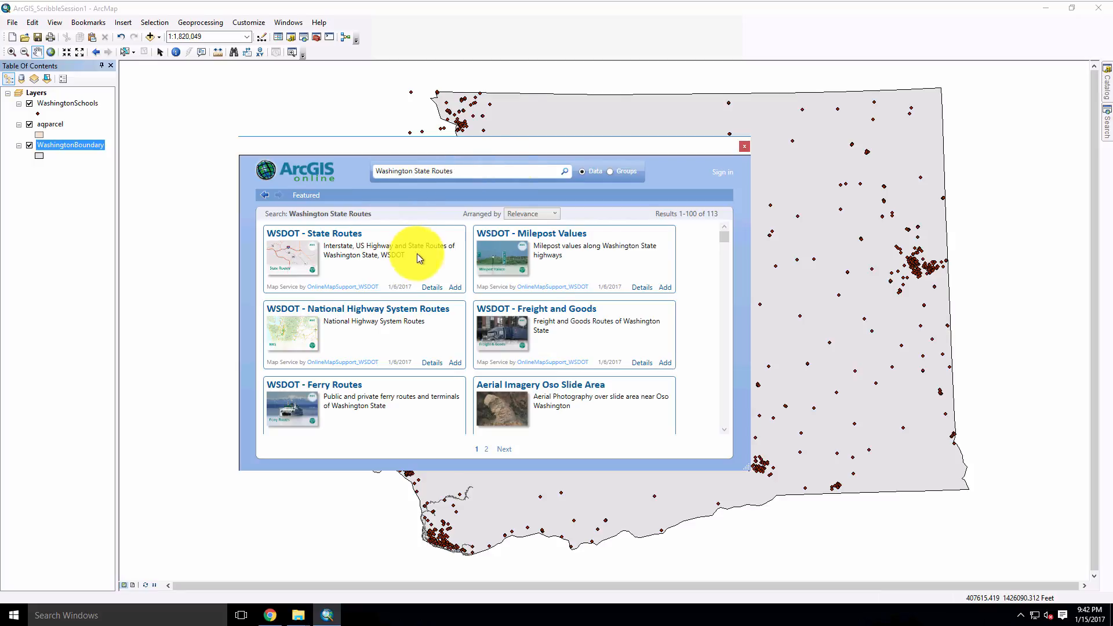
# Review the description and properties of the WSDOT - State Routes map service, and add it to the map.
pyautogui.click(432, 287)
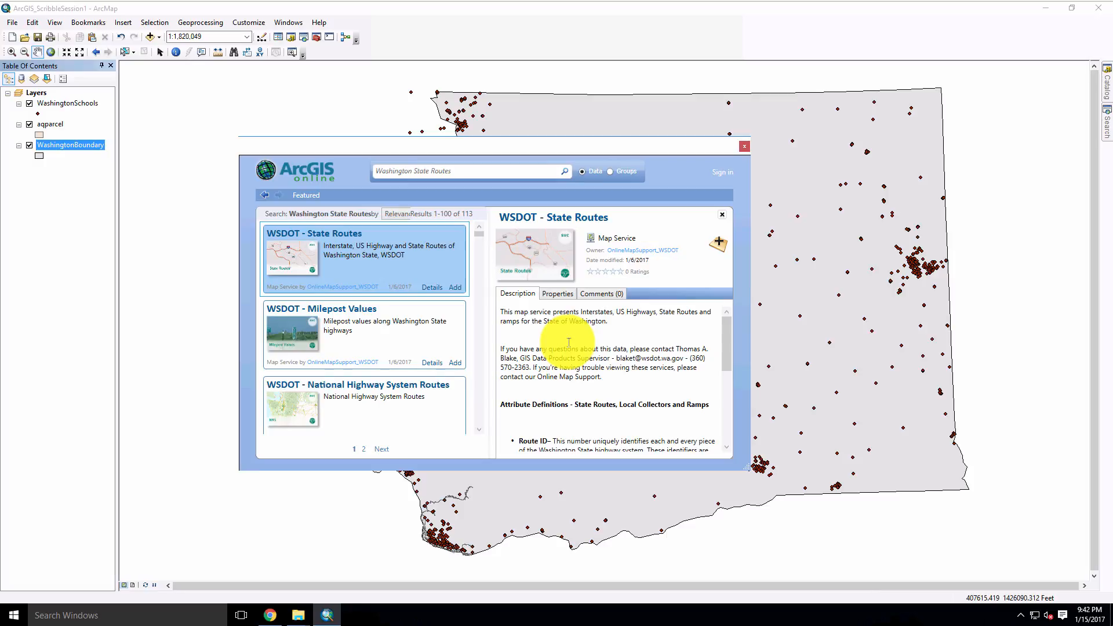
pyautogui.moveTo(728, 332); pyautogui.dragTo(728, 427)
pyautogui.scroll(-2, 728, 354)
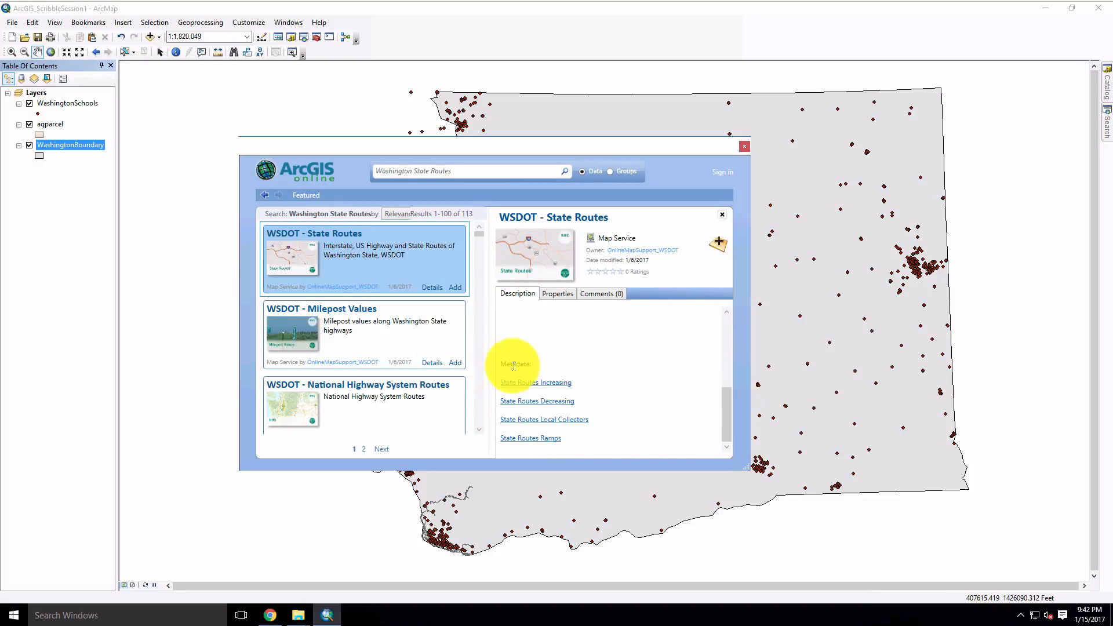
pyautogui.moveTo(729, 419); pyautogui.dragTo(729, 316)
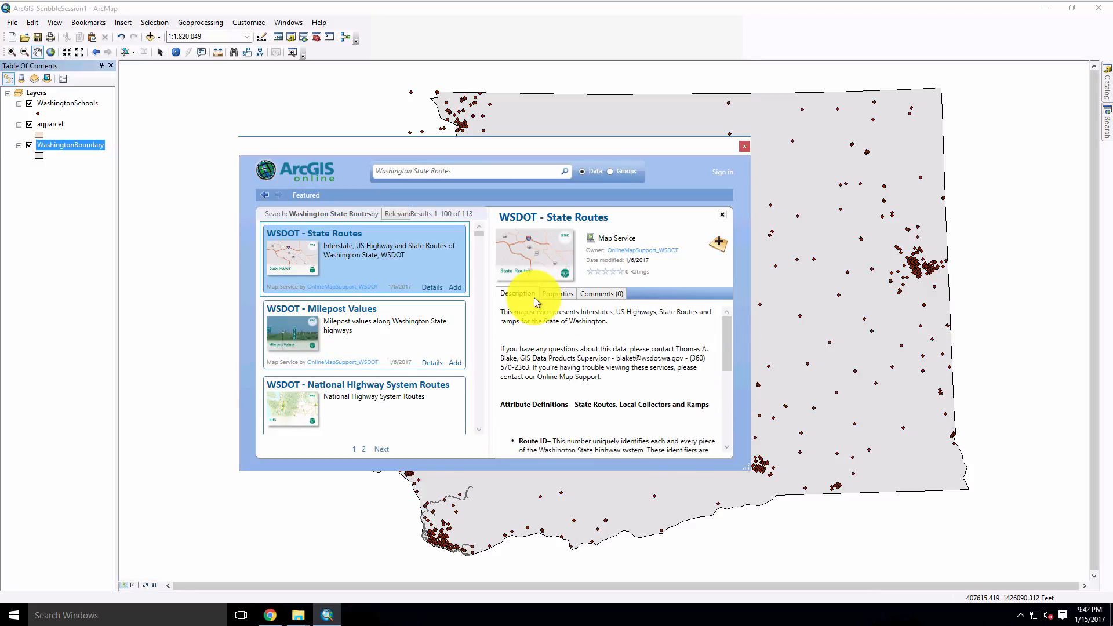
pyautogui.click(555, 296)
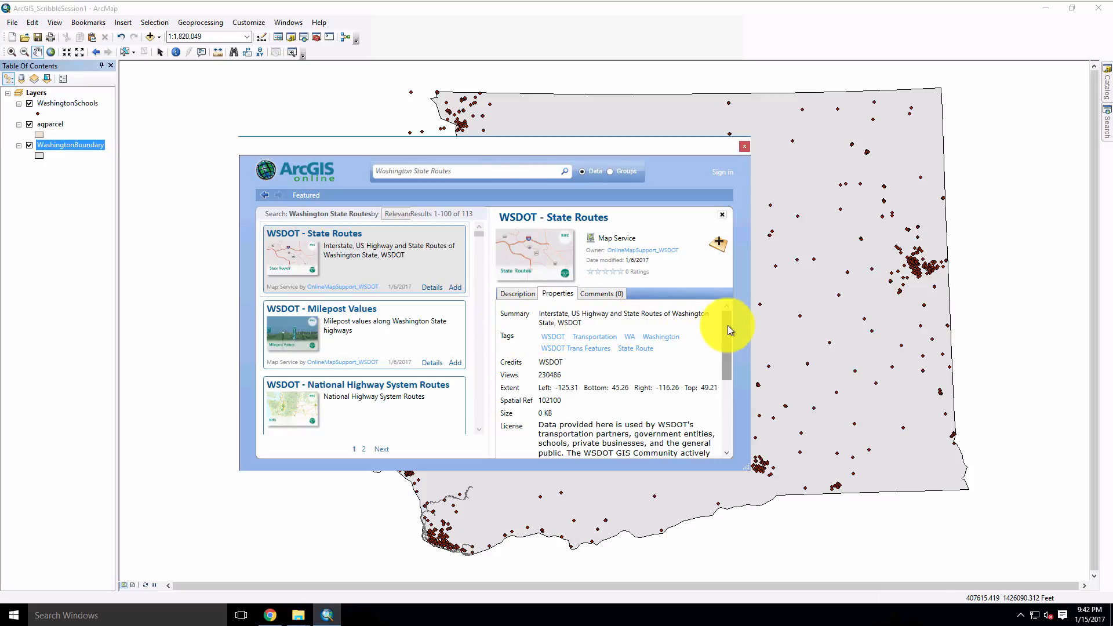
pyautogui.moveTo(728, 325); pyautogui.dragTo(722, 298)
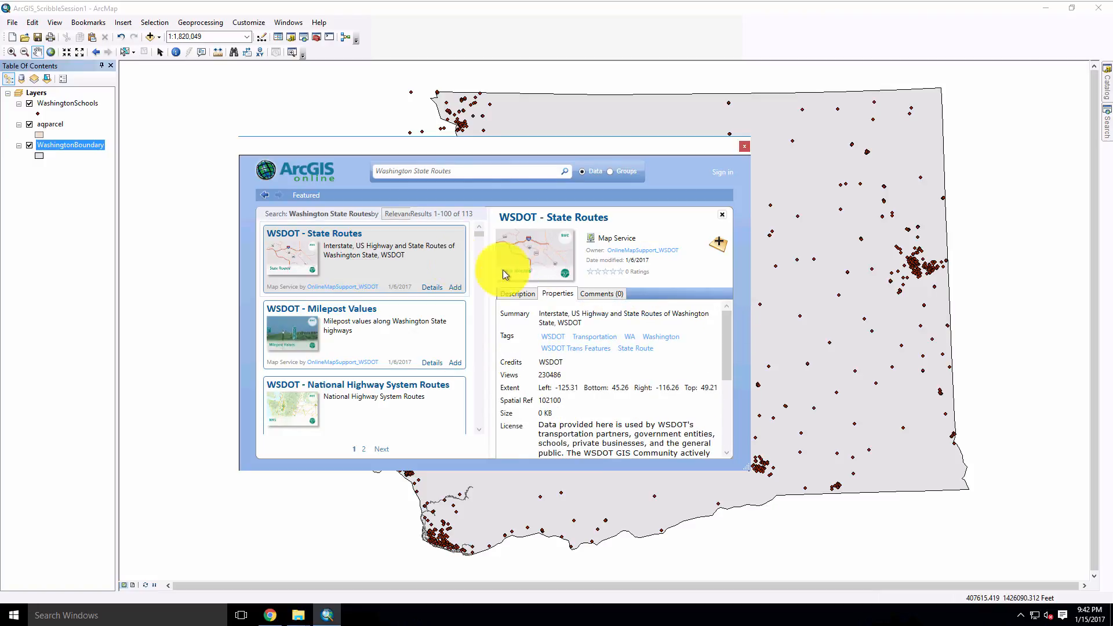
pyautogui.click(455, 287)
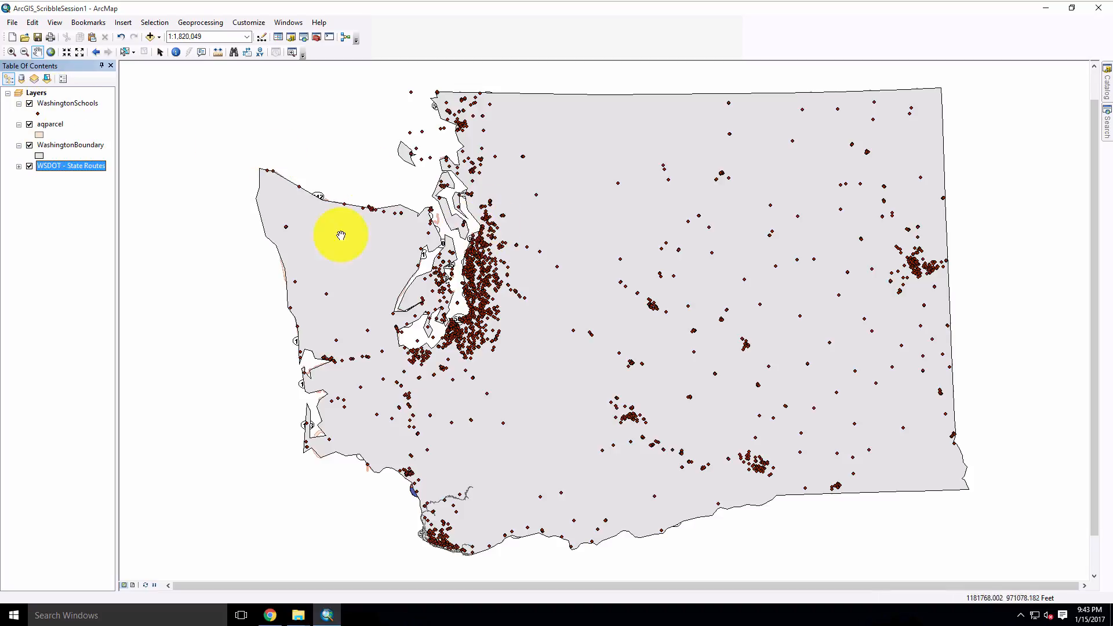
# Move the WashingtonBoundary layer below WSDOT - State Routes and display the State Routes Increase sublayer.
pyautogui.click(69, 150)
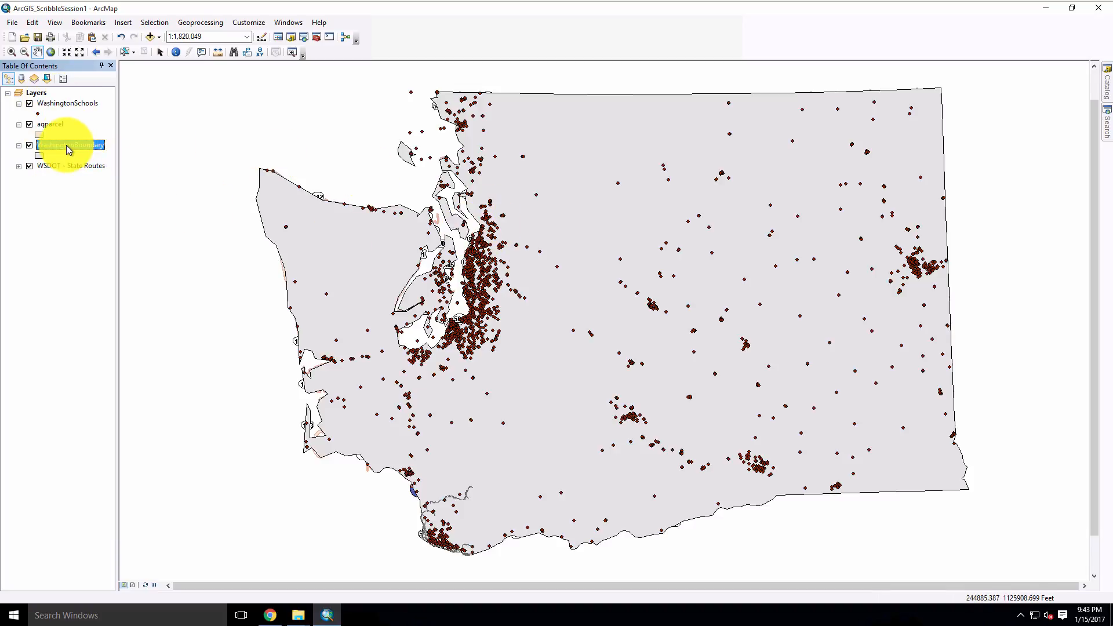
pyautogui.moveTo(69, 150); pyautogui.dragTo(66, 172)
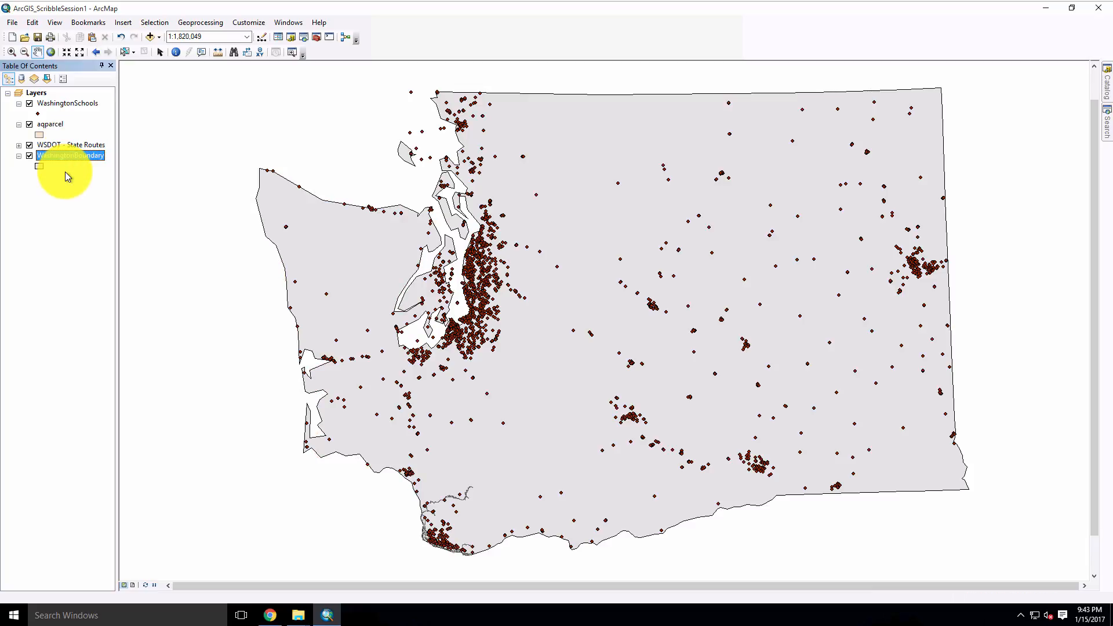
pyautogui.click(18, 146)
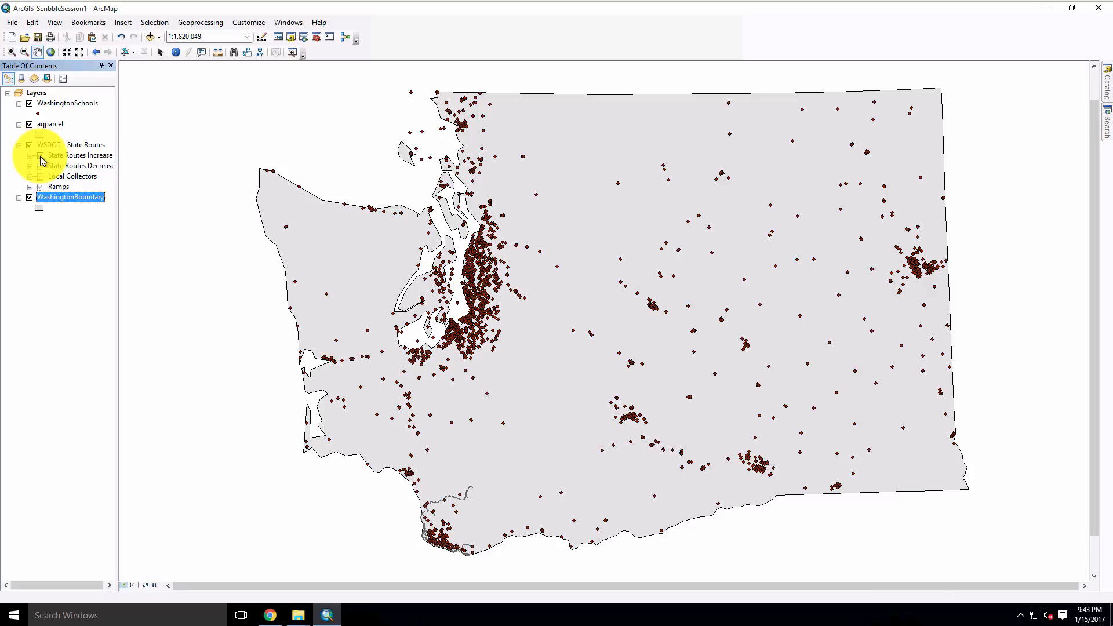
pyautogui.click(41, 156)
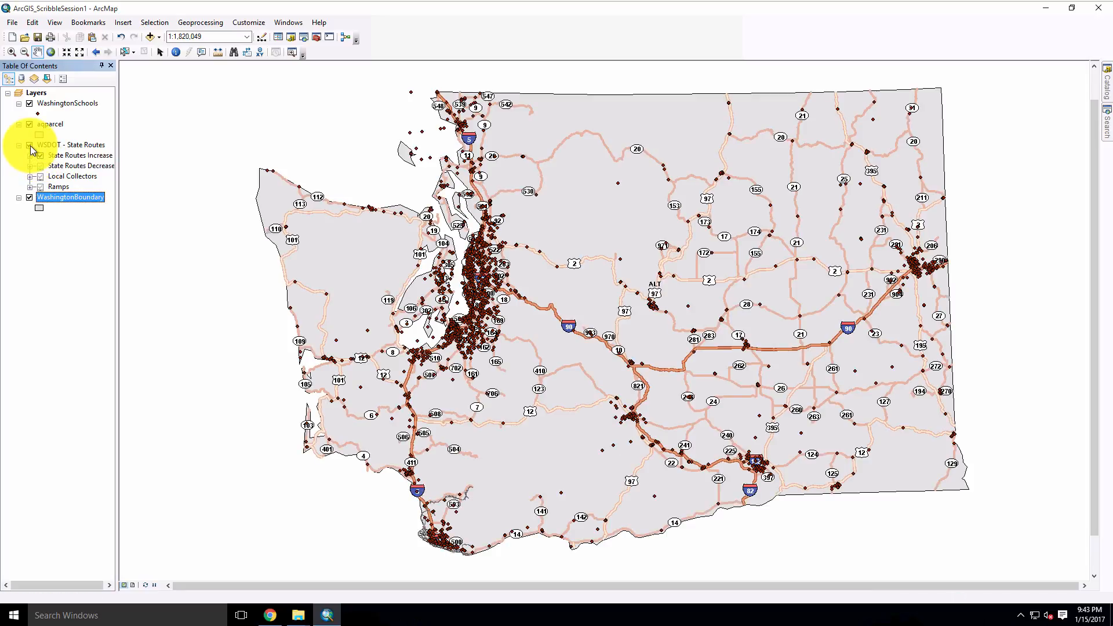